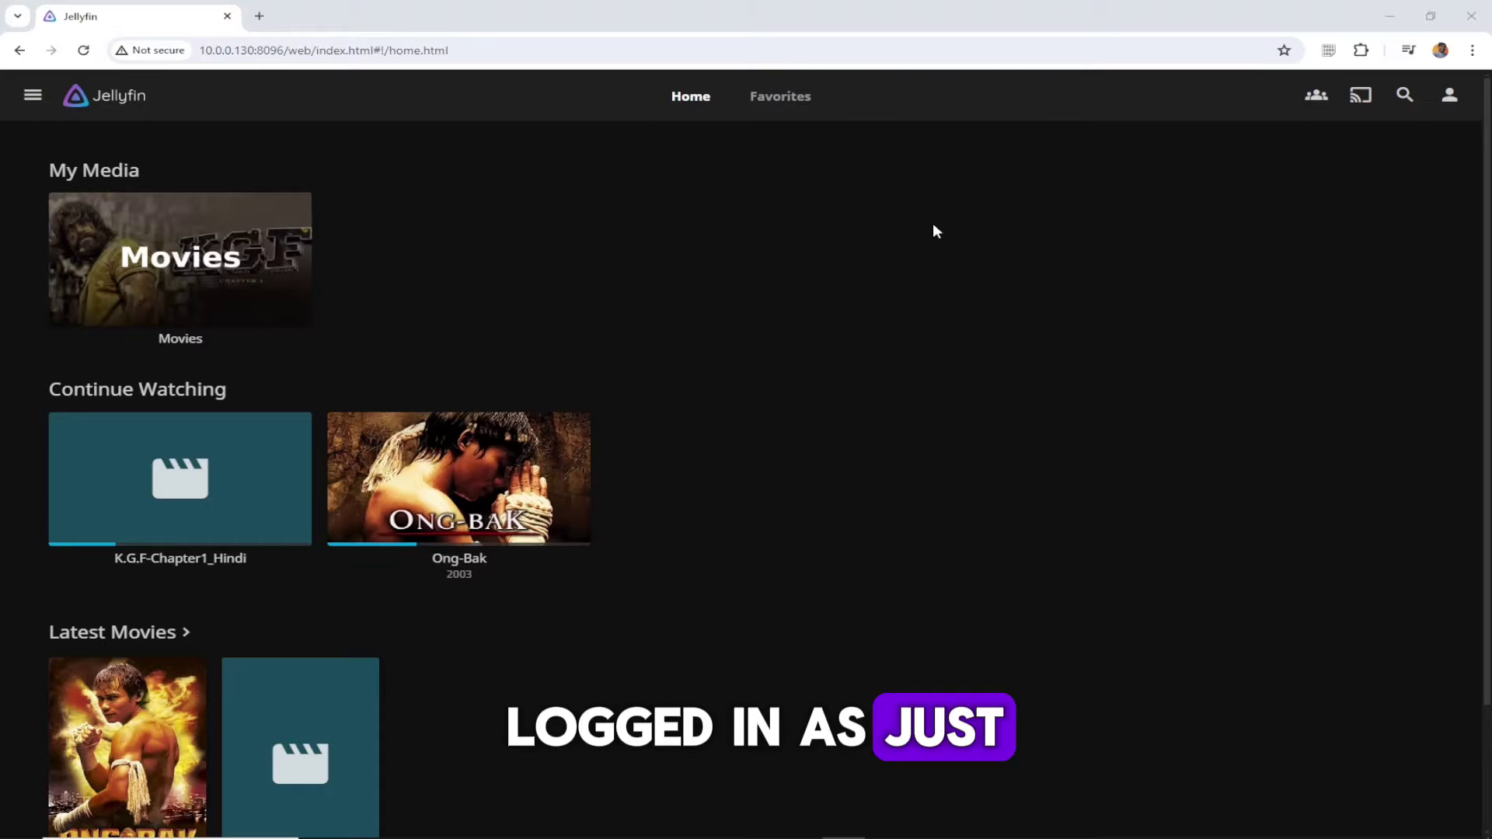
Open the admin Dashboard from the user settings menu to see server version 10.8.13.
{"action": "left_click", "coordinate": [1450, 105]}
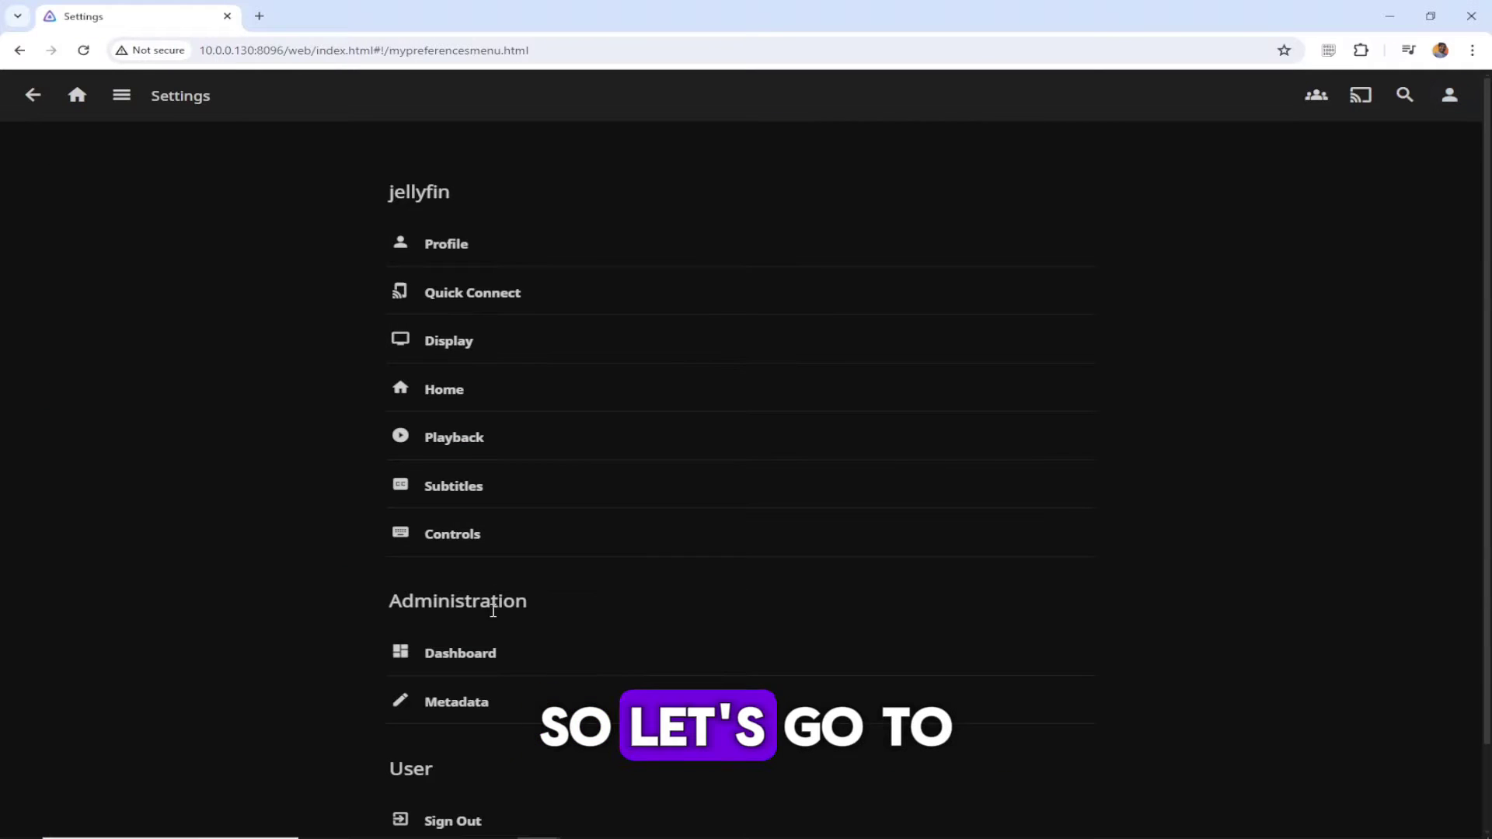
{"action": "left_click", "coordinate": [457, 659]}
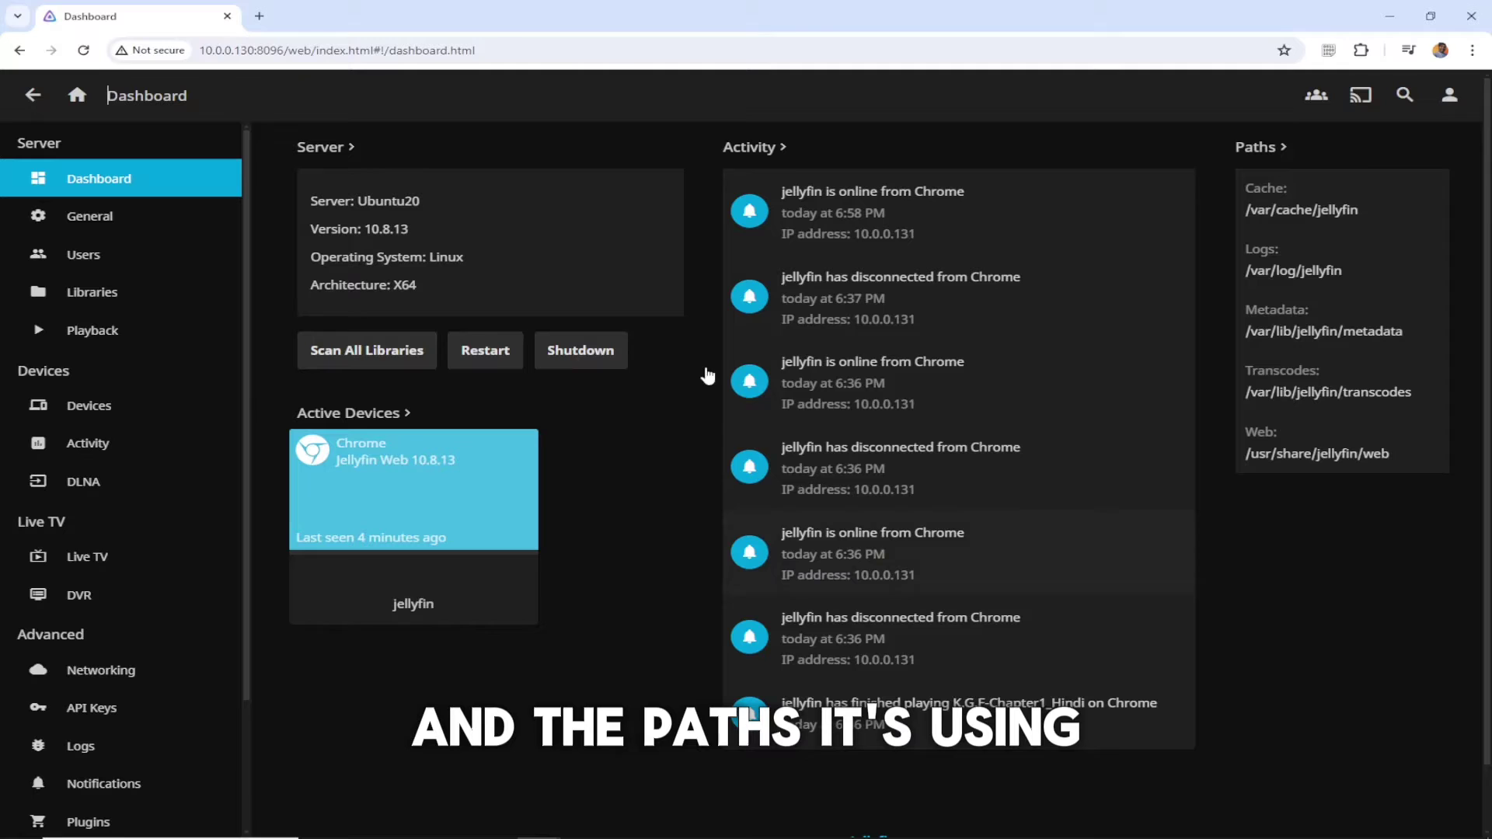
Look over the General settings: server name Ubuntu20, cache path, Quick Connect and the Custom CSS field.
{"action": "left_click", "coordinate": [99, 221]}
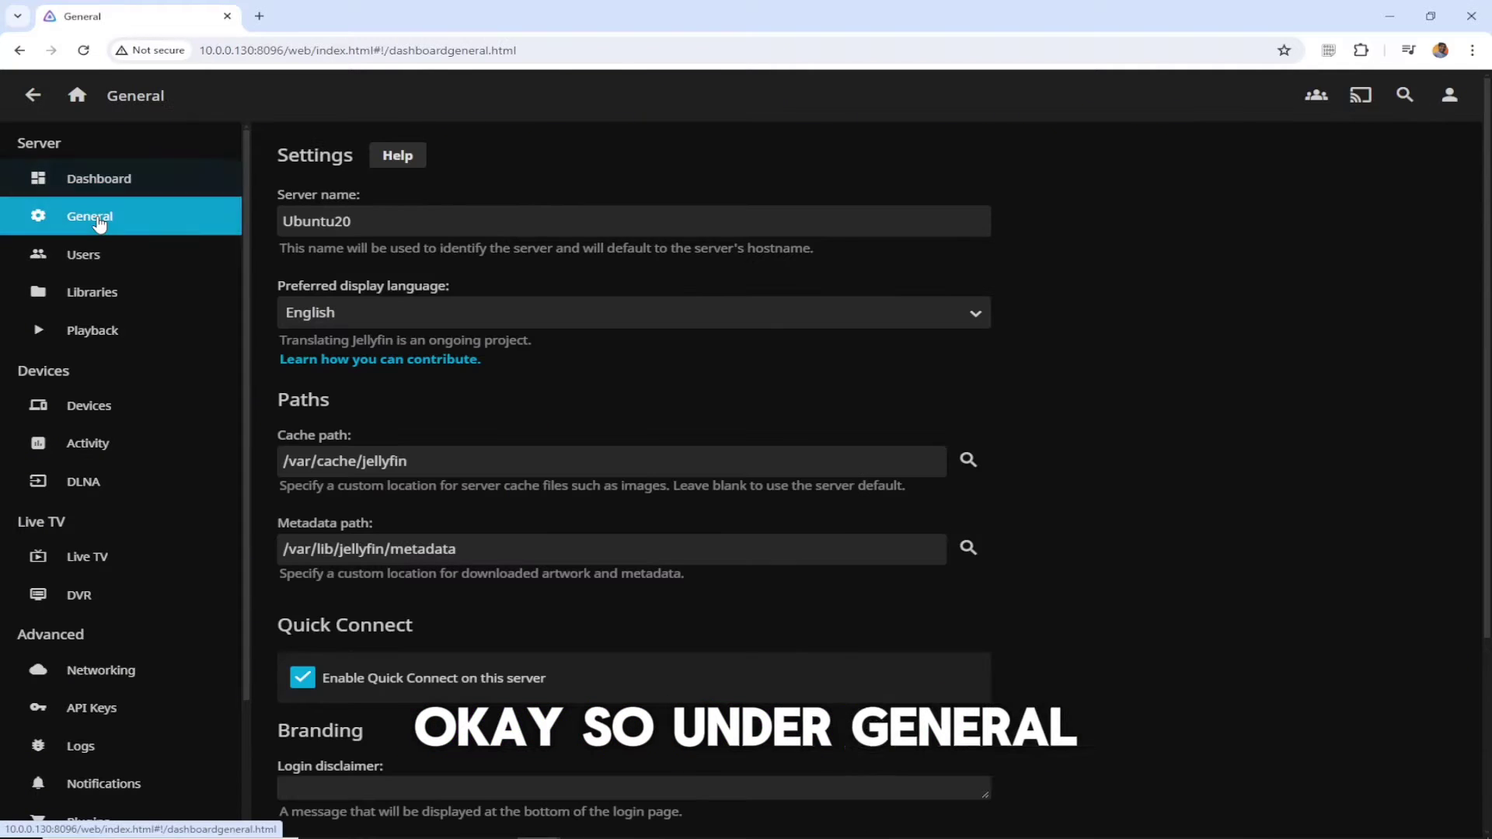
{"action": "left_click", "coordinate": [395, 220]}
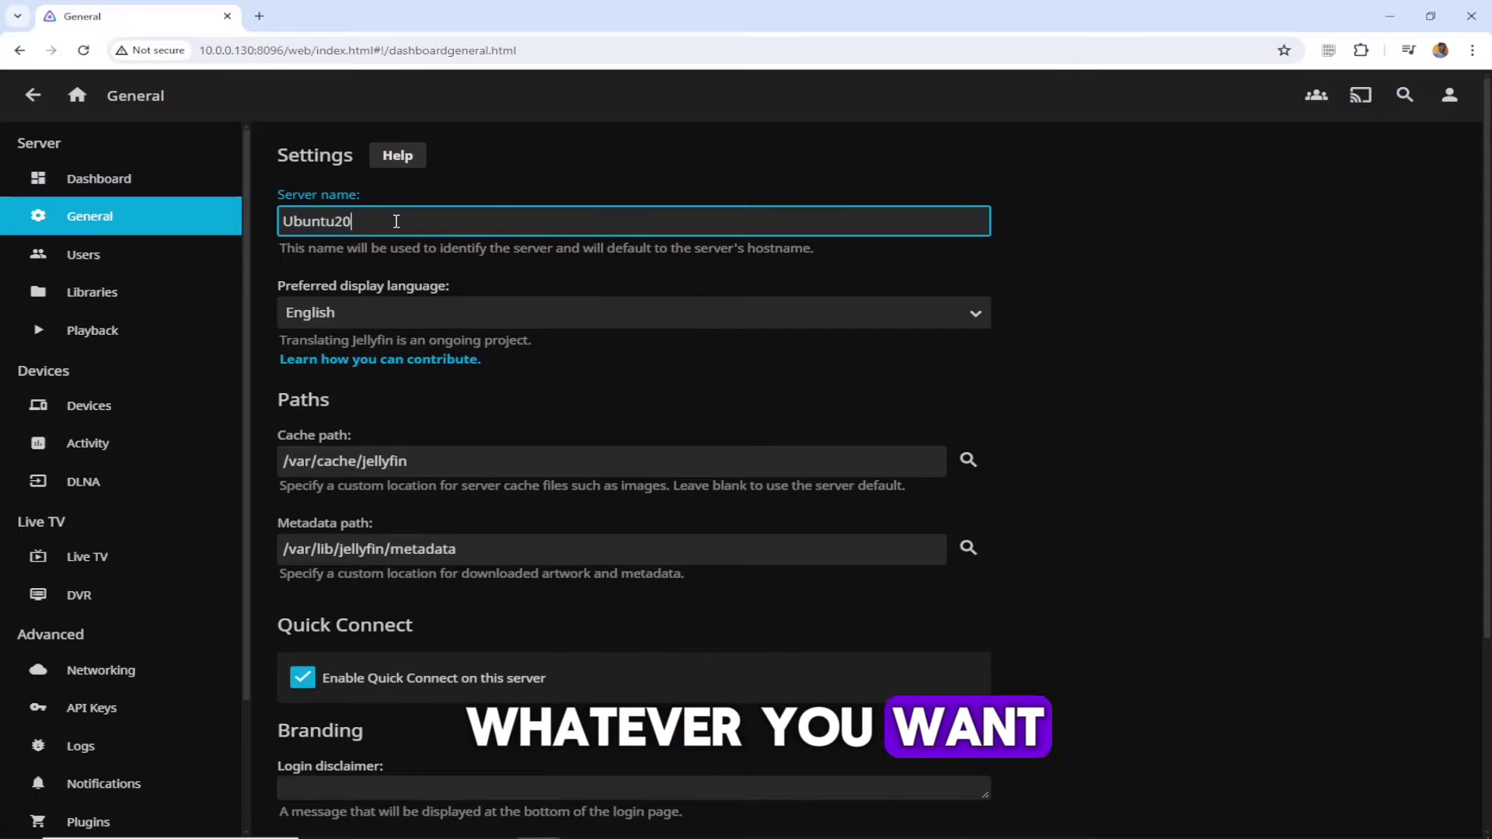
{"action": "scroll", "coordinate": [527, 267], "scroll_direction": "down", "scroll_amount": 1}
{"action": "left_click_drag", "start_coordinate": [427, 380], "coordinate": [307, 380]}
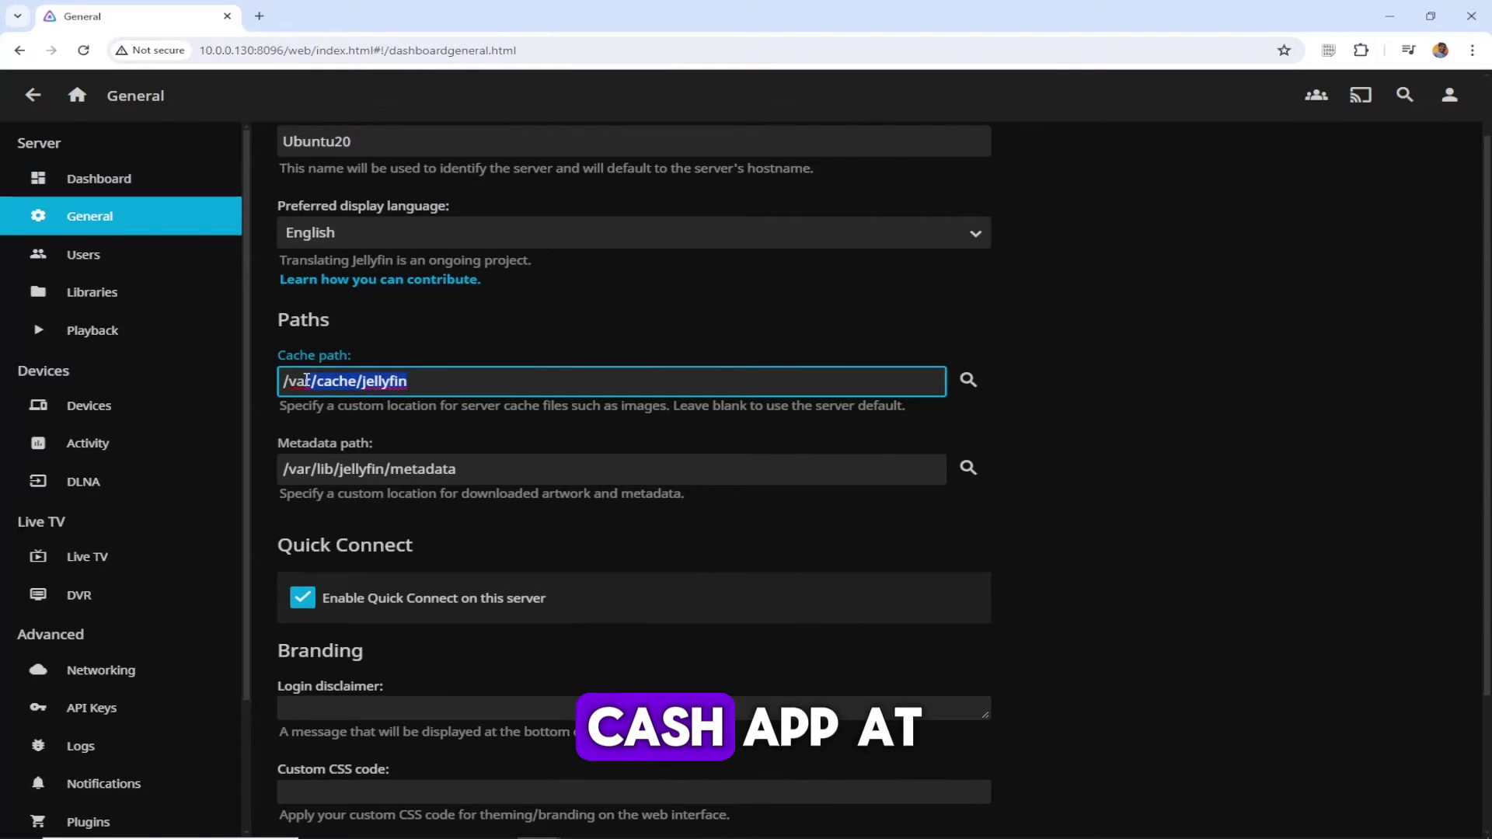
{"action": "left_click", "coordinate": [445, 368]}
{"action": "scroll", "coordinate": [491, 386], "scroll_direction": "down", "scroll_amount": 2}
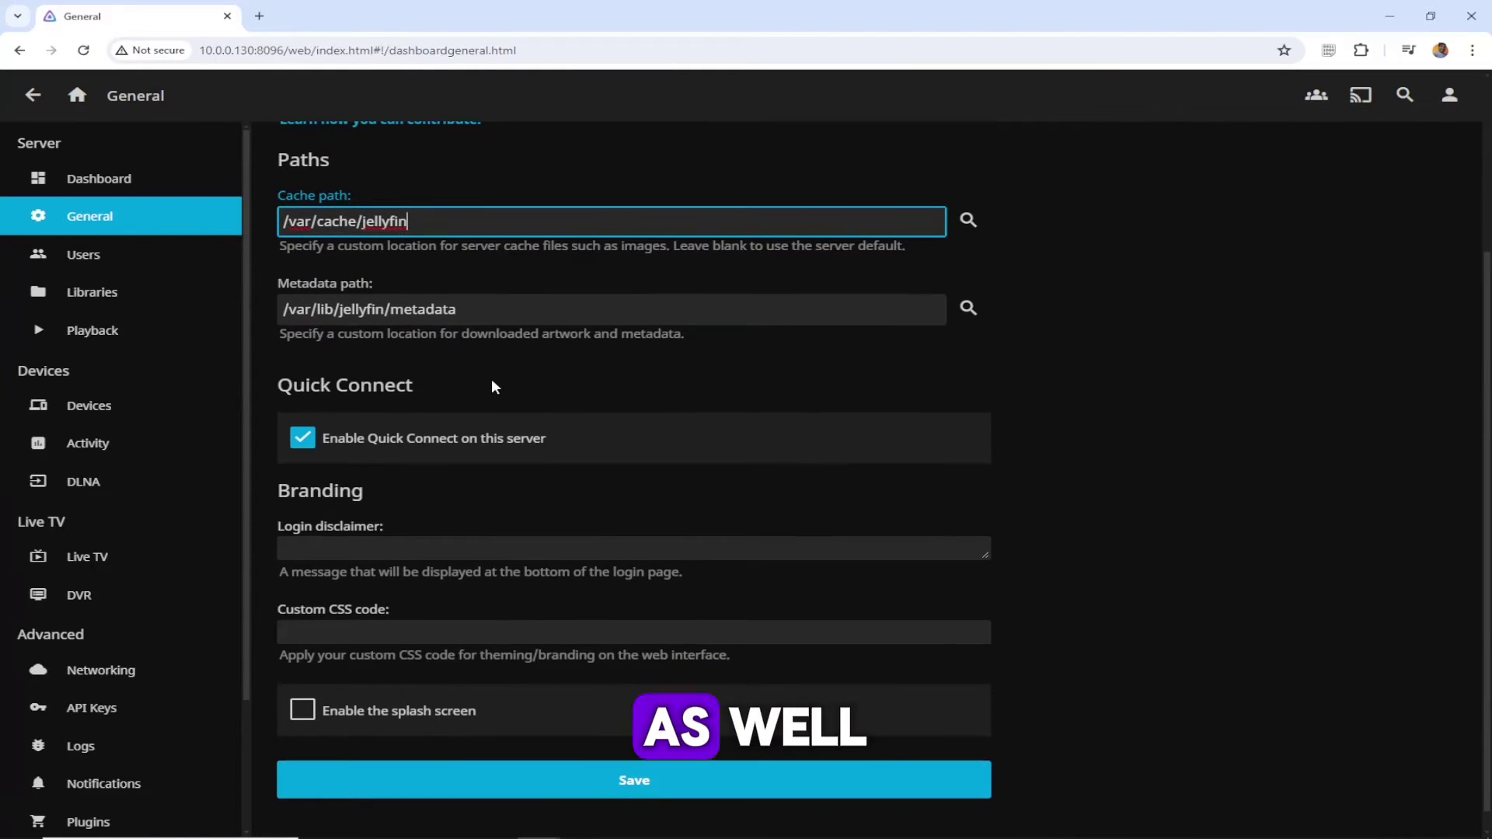
{"action": "scroll", "coordinate": [491, 386], "scroll_direction": "down", "scroll_amount": 1}
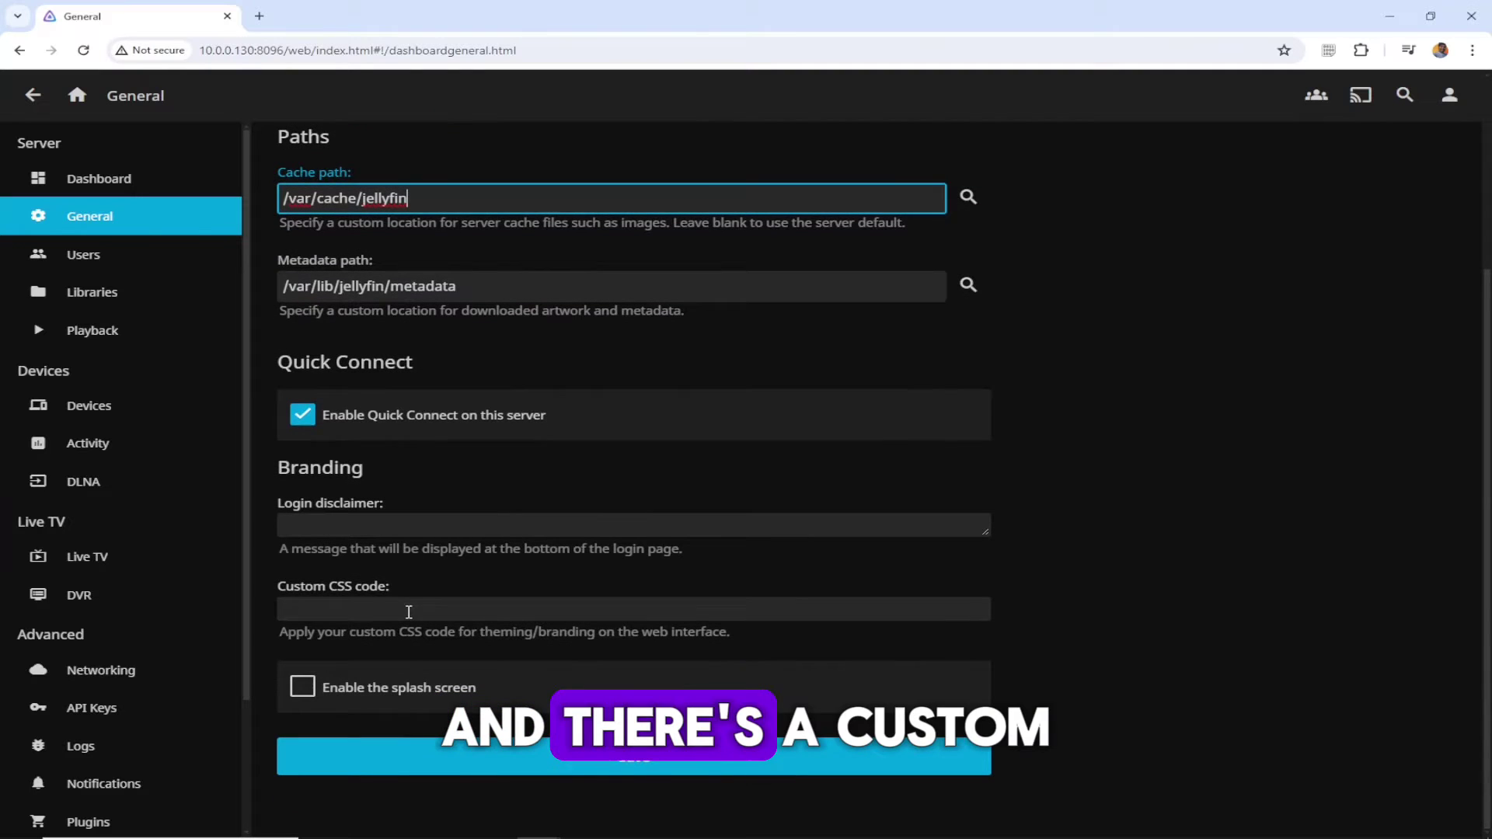
{"action": "left_click", "coordinate": [330, 617]}
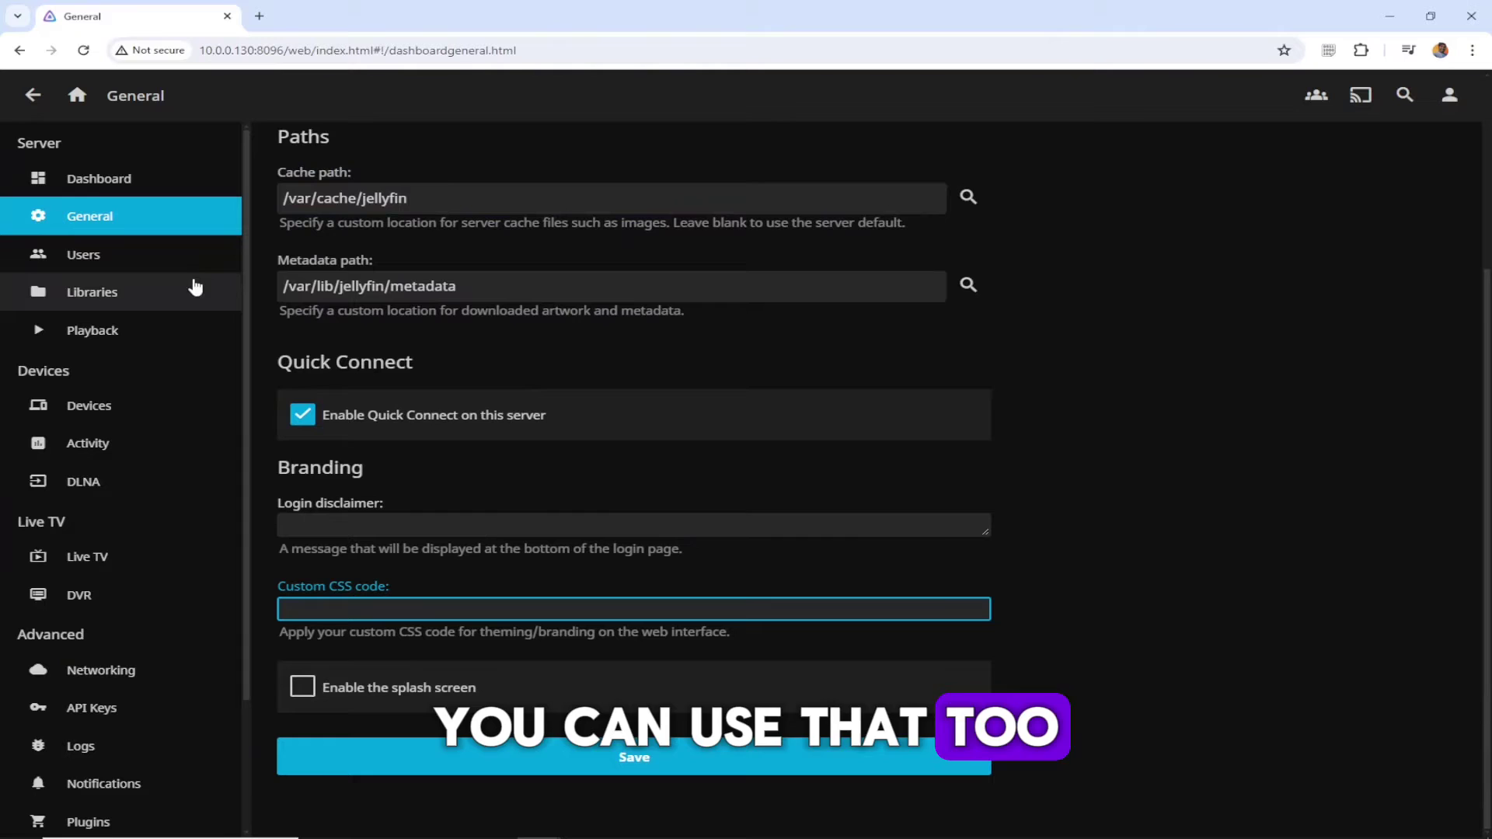
View the server users, then go to Libraries and start adding a new media library.
{"action": "left_click", "coordinate": [113, 257]}
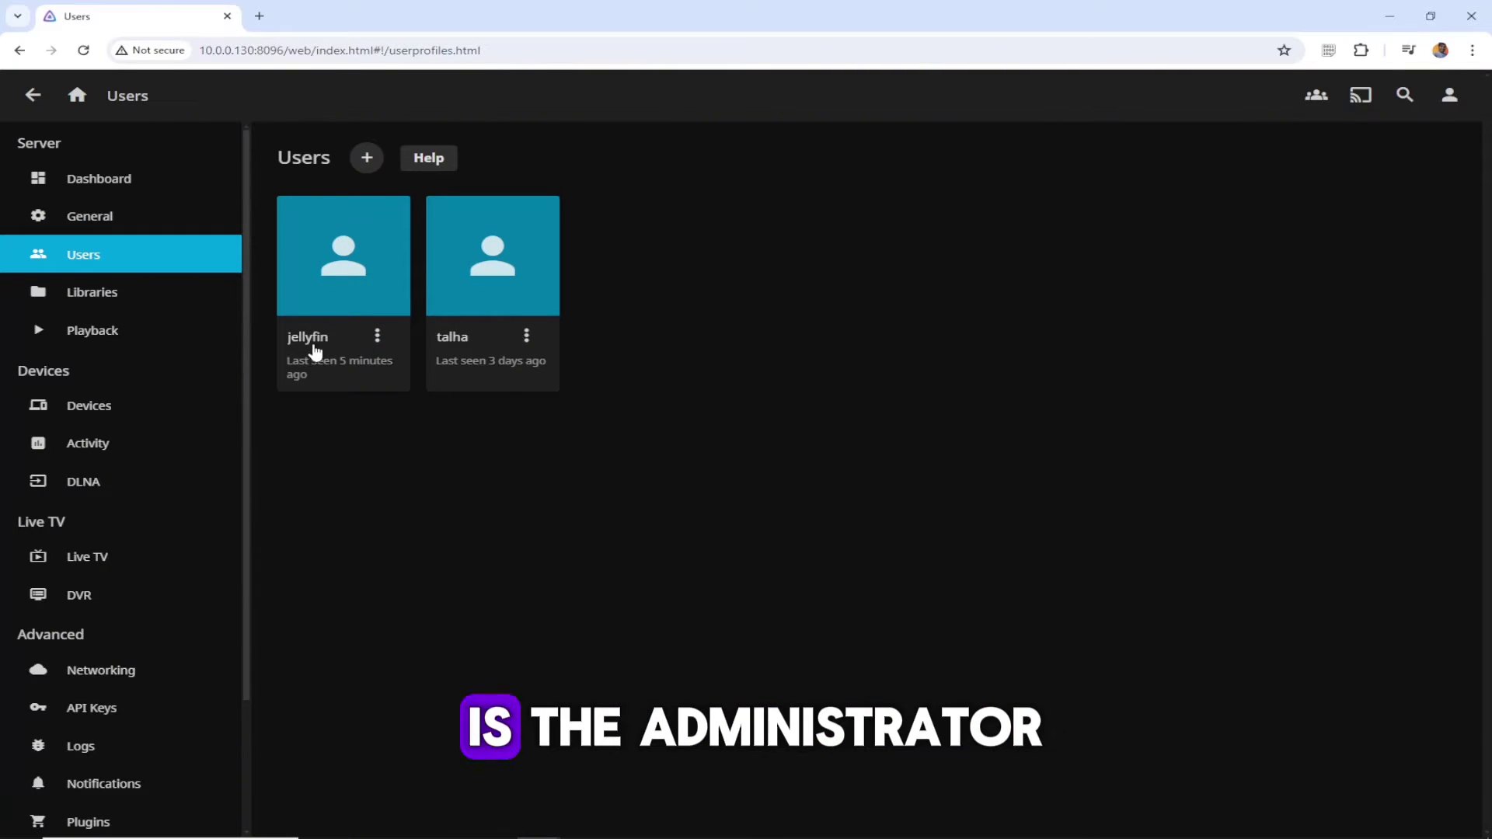
{"action": "left_click", "coordinate": [92, 302]}
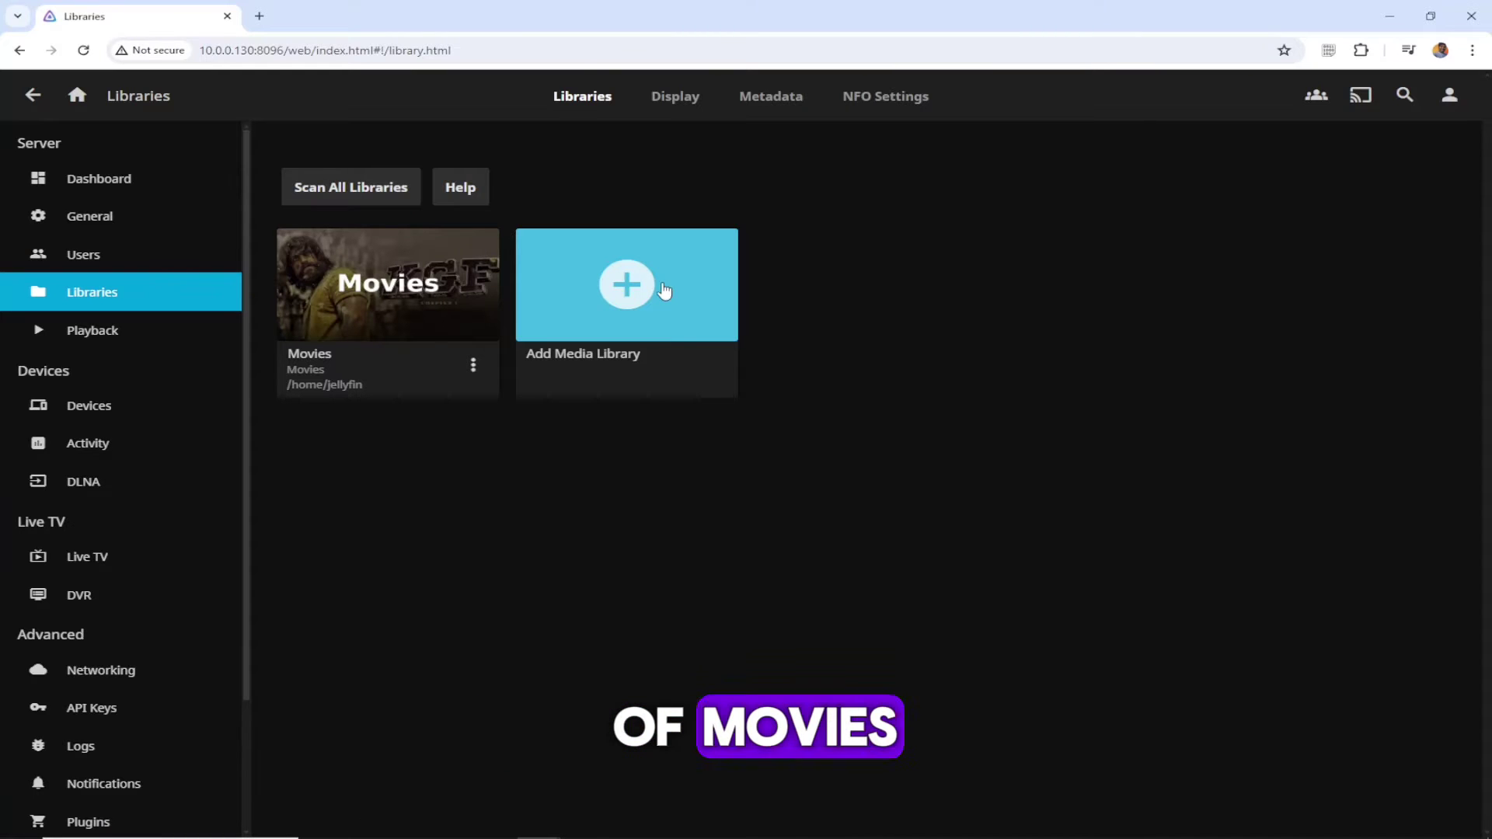
{"action": "left_click", "coordinate": [639, 287]}
Open the content type list, close it without choosing, and focus the display name field.
{"action": "left_click", "coordinate": [569, 268]}
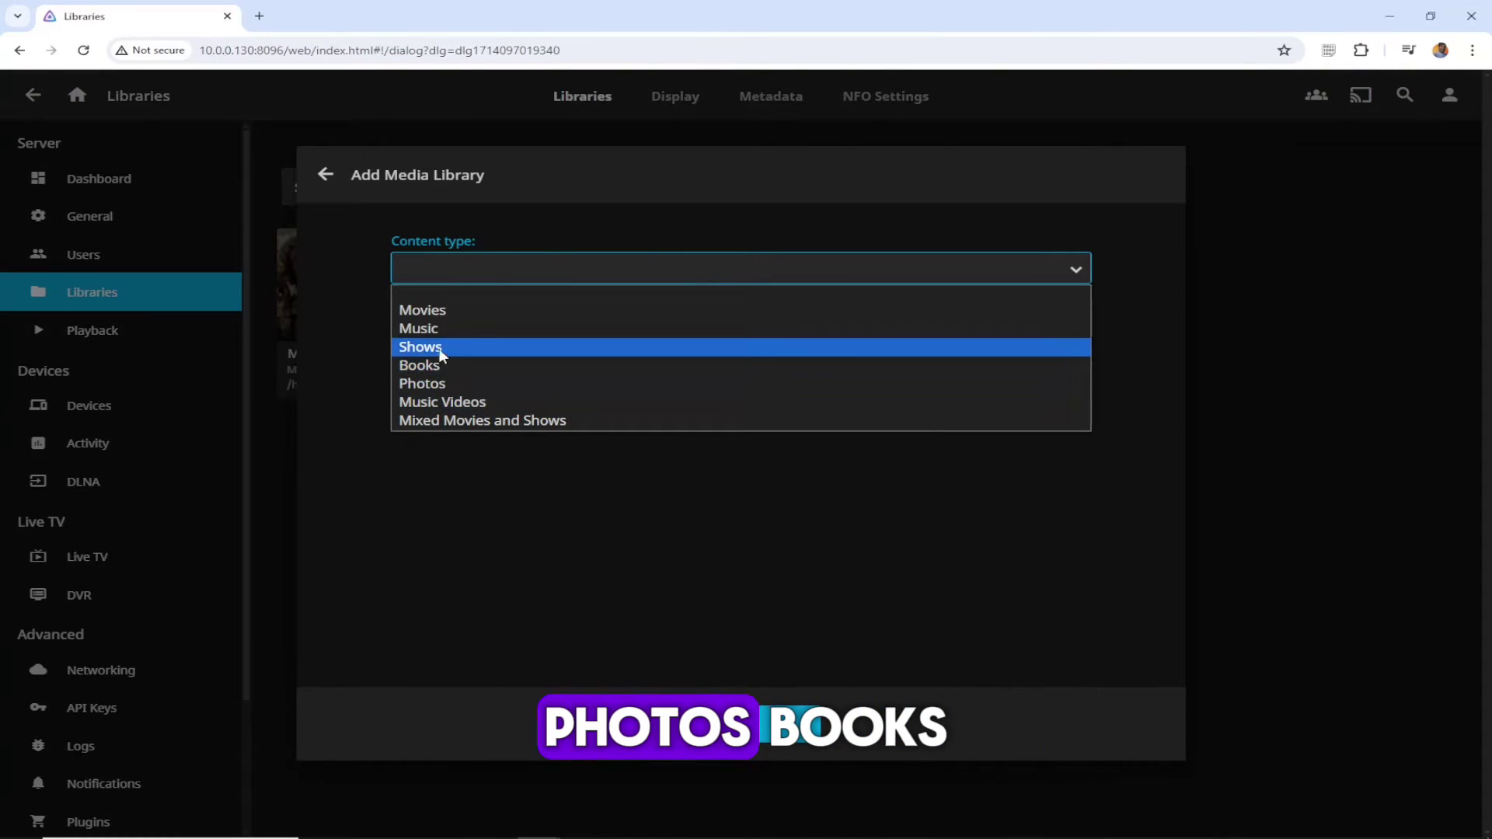
{"action": "left_click", "coordinate": [417, 532]}
{"action": "left_click", "coordinate": [476, 338]}
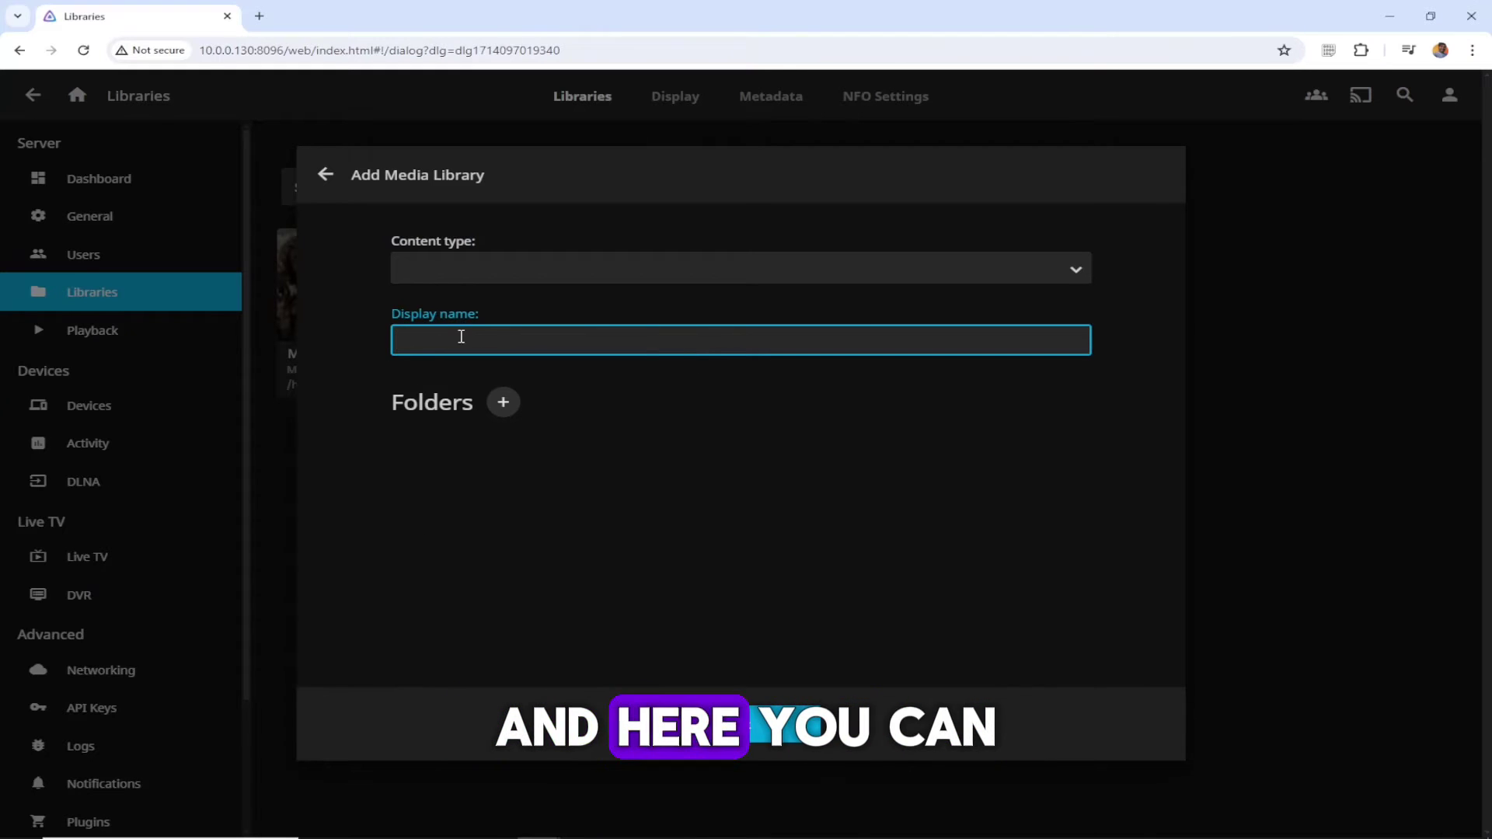
Browse the media folder picker into /boot and back to root without selecting a folder.
{"action": "left_click", "coordinate": [503, 403]}
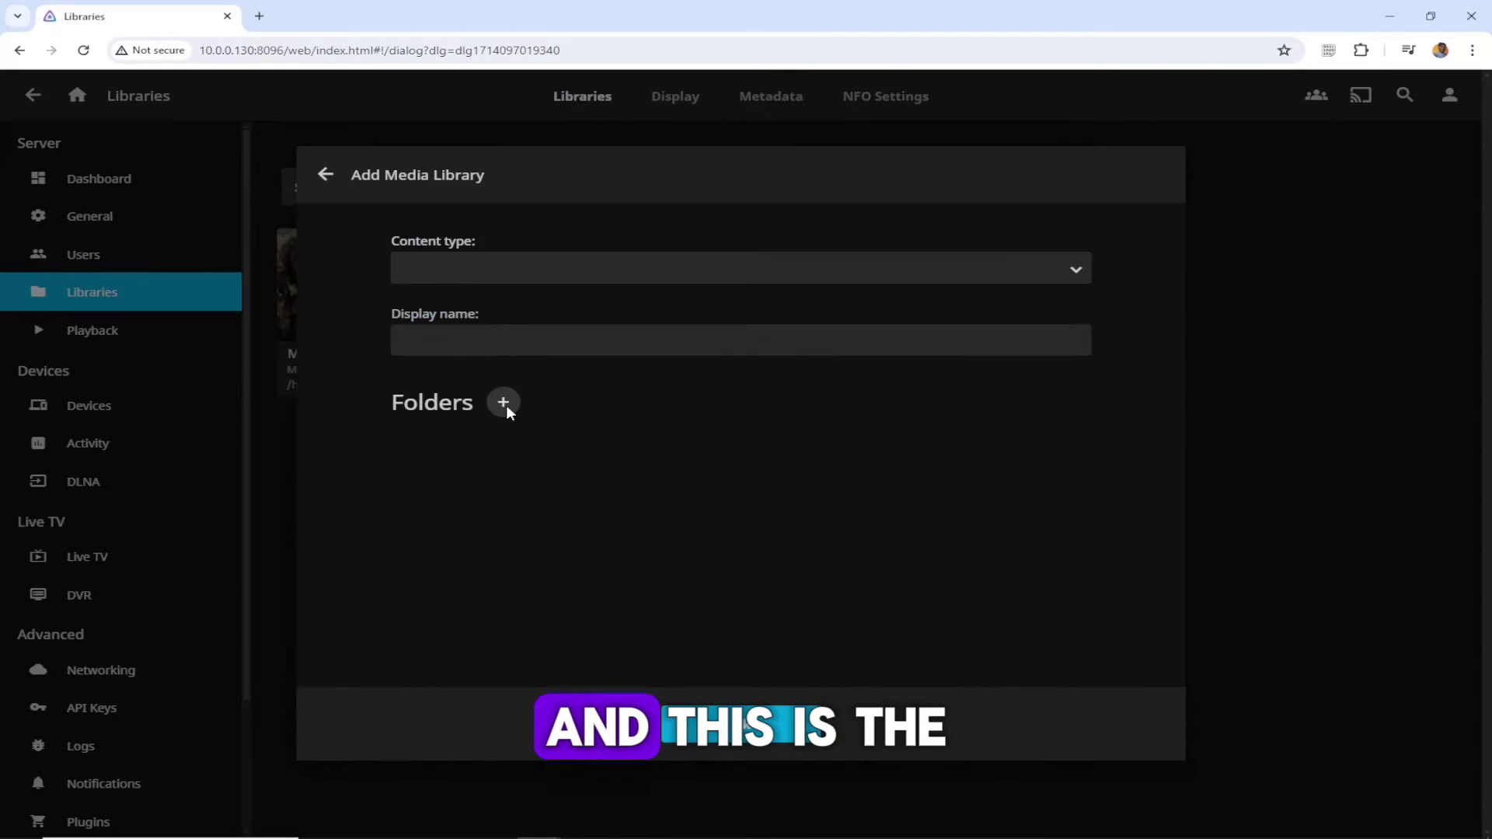
{"action": "scroll", "coordinate": [803, 465], "scroll_direction": "down", "scroll_amount": 3}
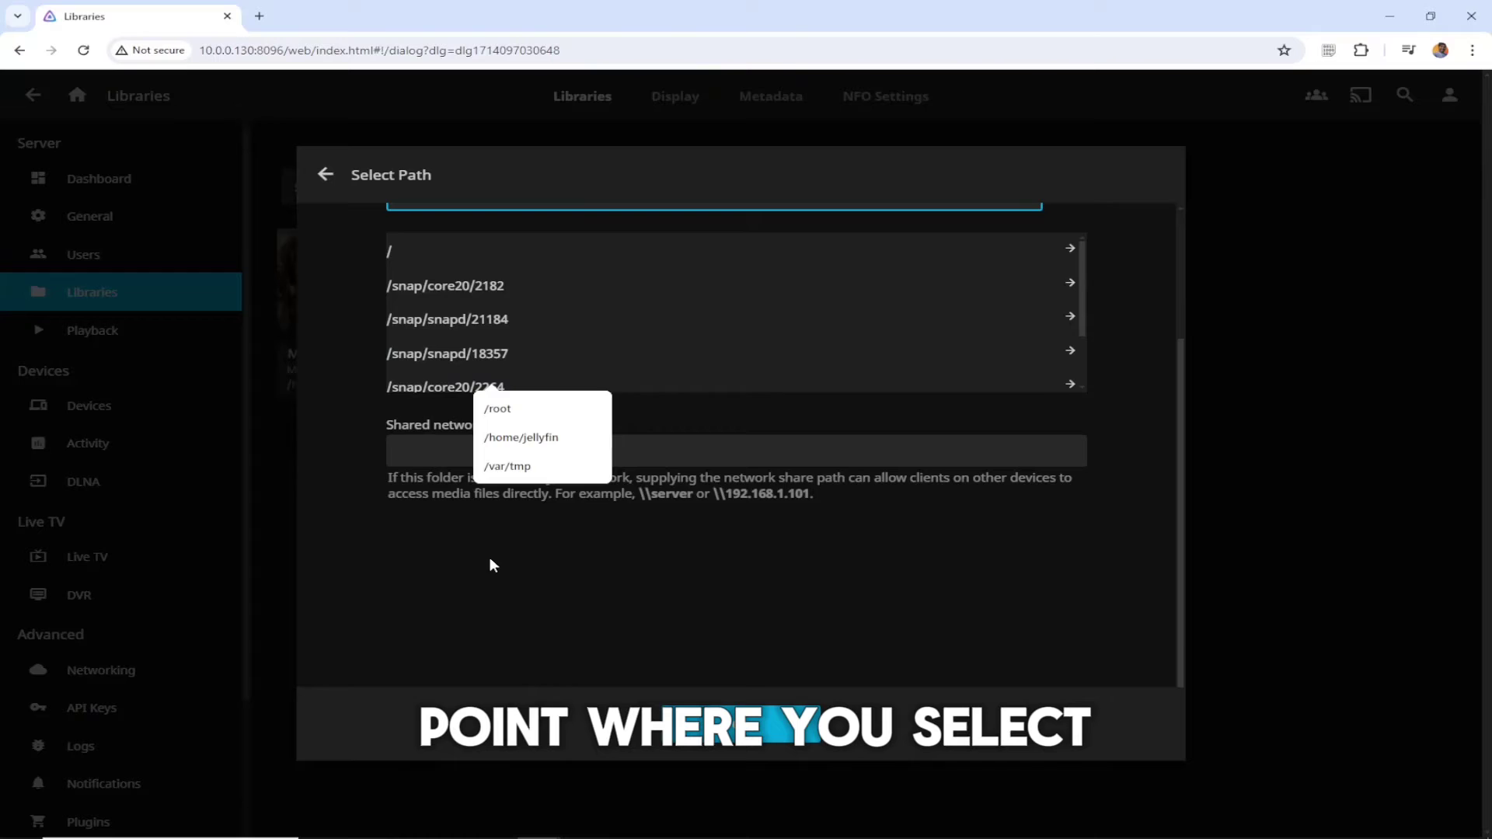
{"action": "scroll", "coordinate": [490, 567], "scroll_direction": "up", "scroll_amount": 3}
{"action": "scroll", "coordinate": [692, 469], "scroll_direction": "down", "scroll_amount": 2}
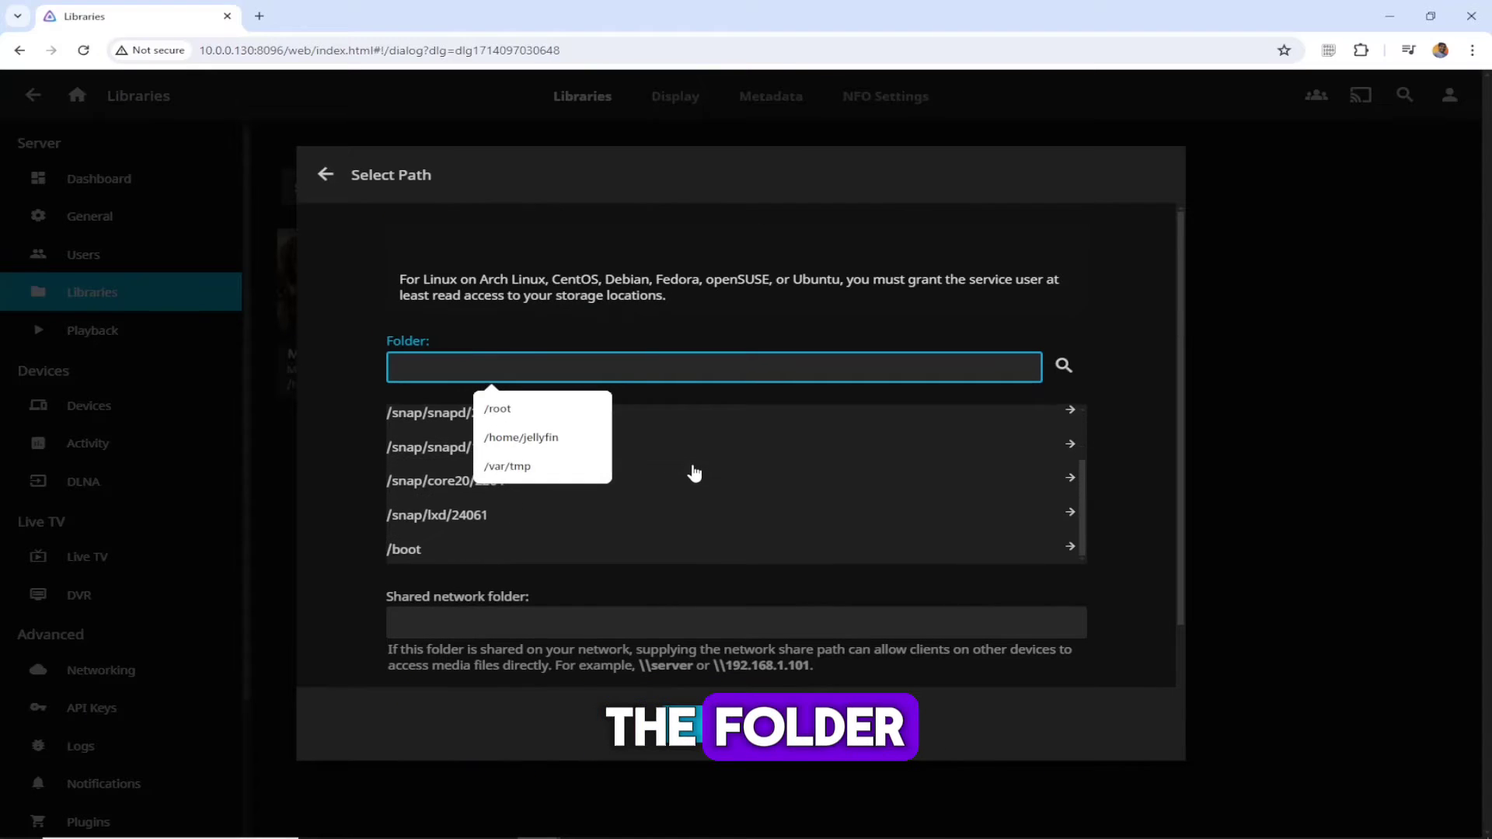
{"action": "scroll", "coordinate": [683, 462], "scroll_direction": "up", "scroll_amount": 2}
{"action": "scroll", "coordinate": [682, 459], "scroll_direction": "down", "scroll_amount": 2}
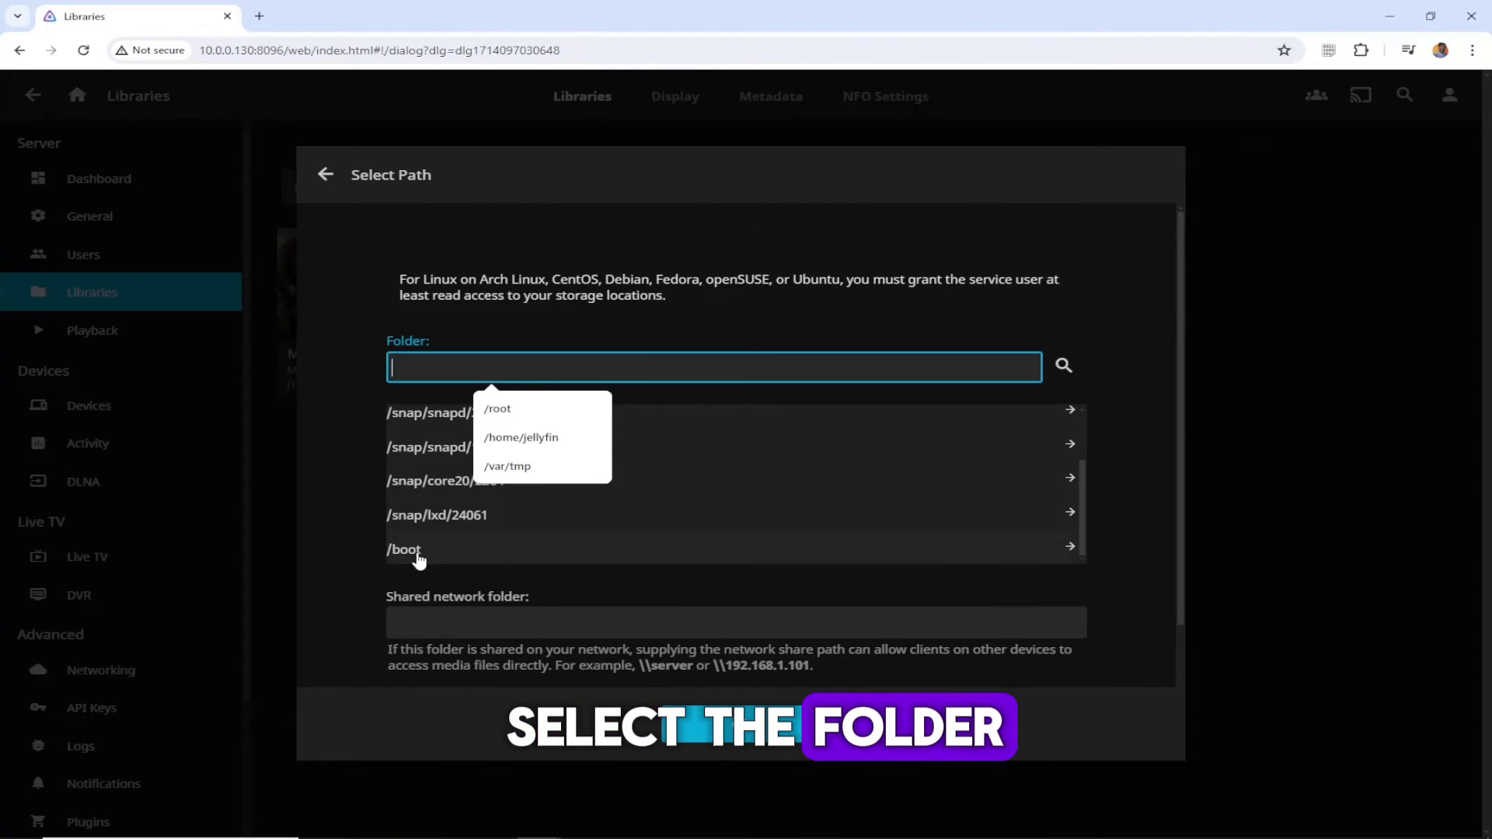
{"action": "scroll", "coordinate": [543, 517], "scroll_direction": "down", "scroll_amount": 2}
{"action": "scroll", "coordinate": [666, 336], "scroll_direction": "up", "scroll_amount": 5}
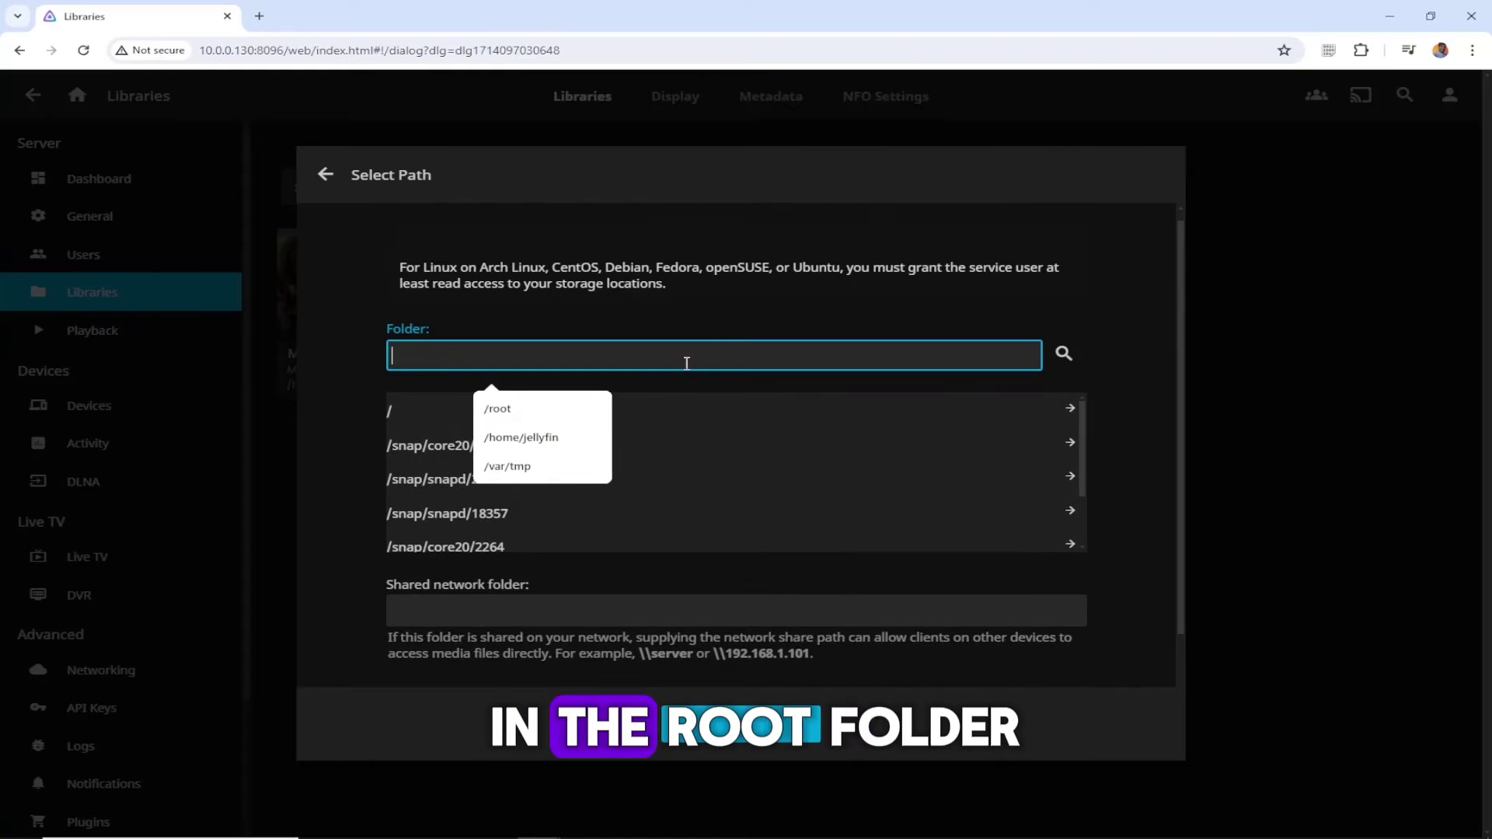
{"action": "scroll", "coordinate": [699, 470], "scroll_direction": "down", "scroll_amount": 1}
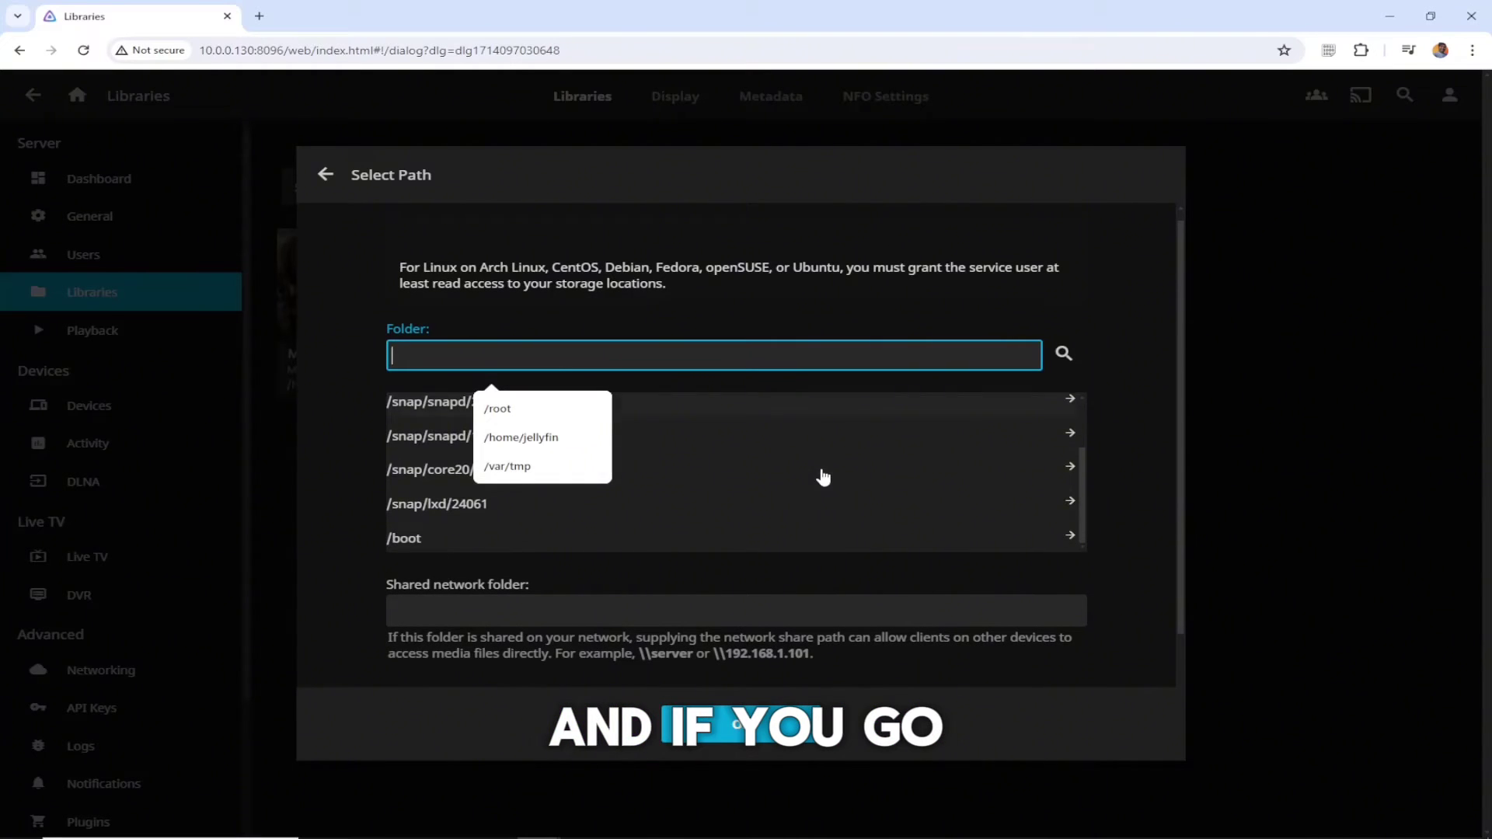
{"action": "left_click", "coordinate": [510, 539]}
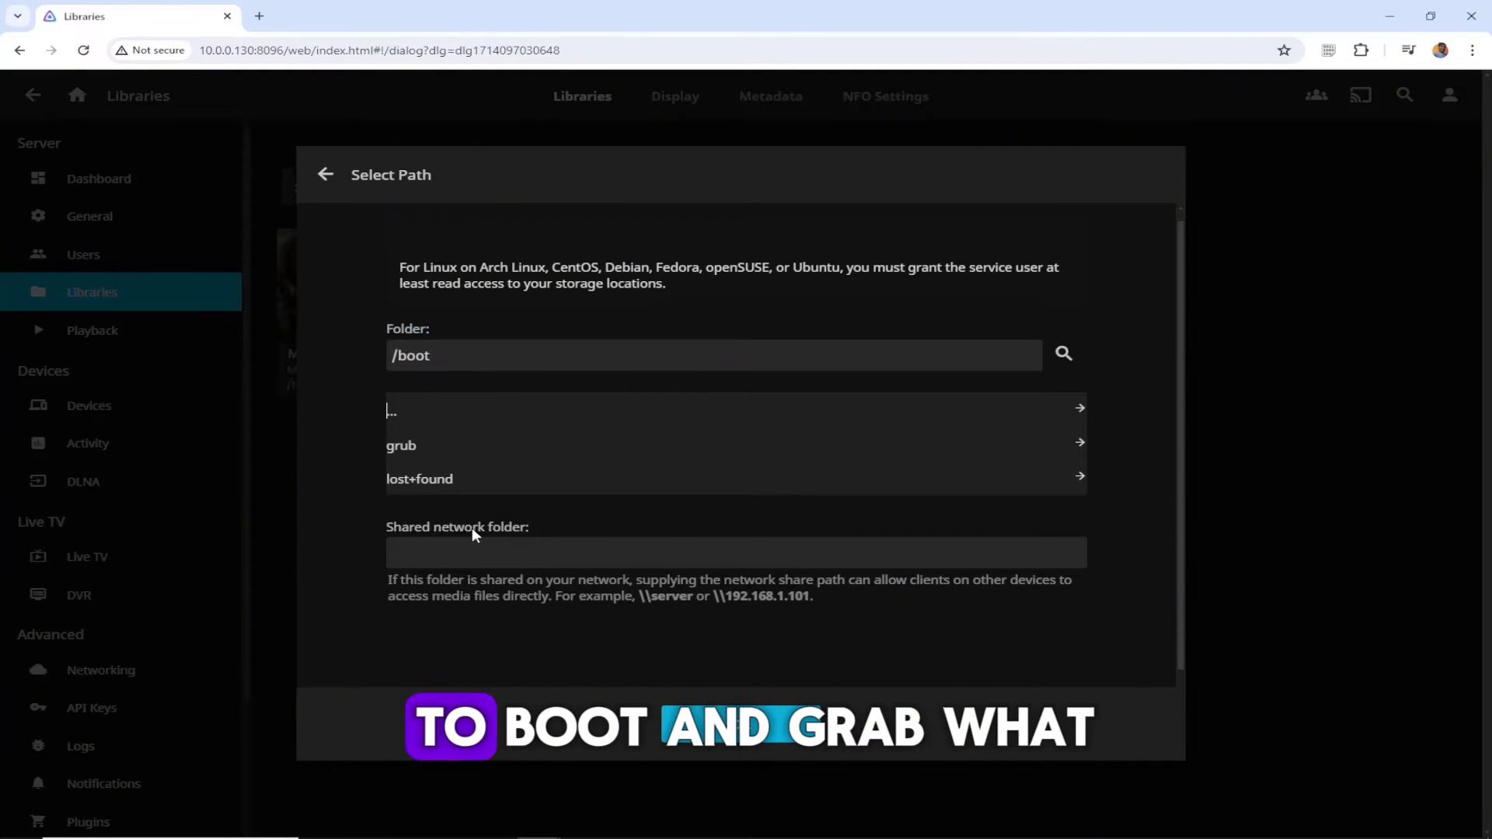
{"action": "left_click", "coordinate": [449, 415]}
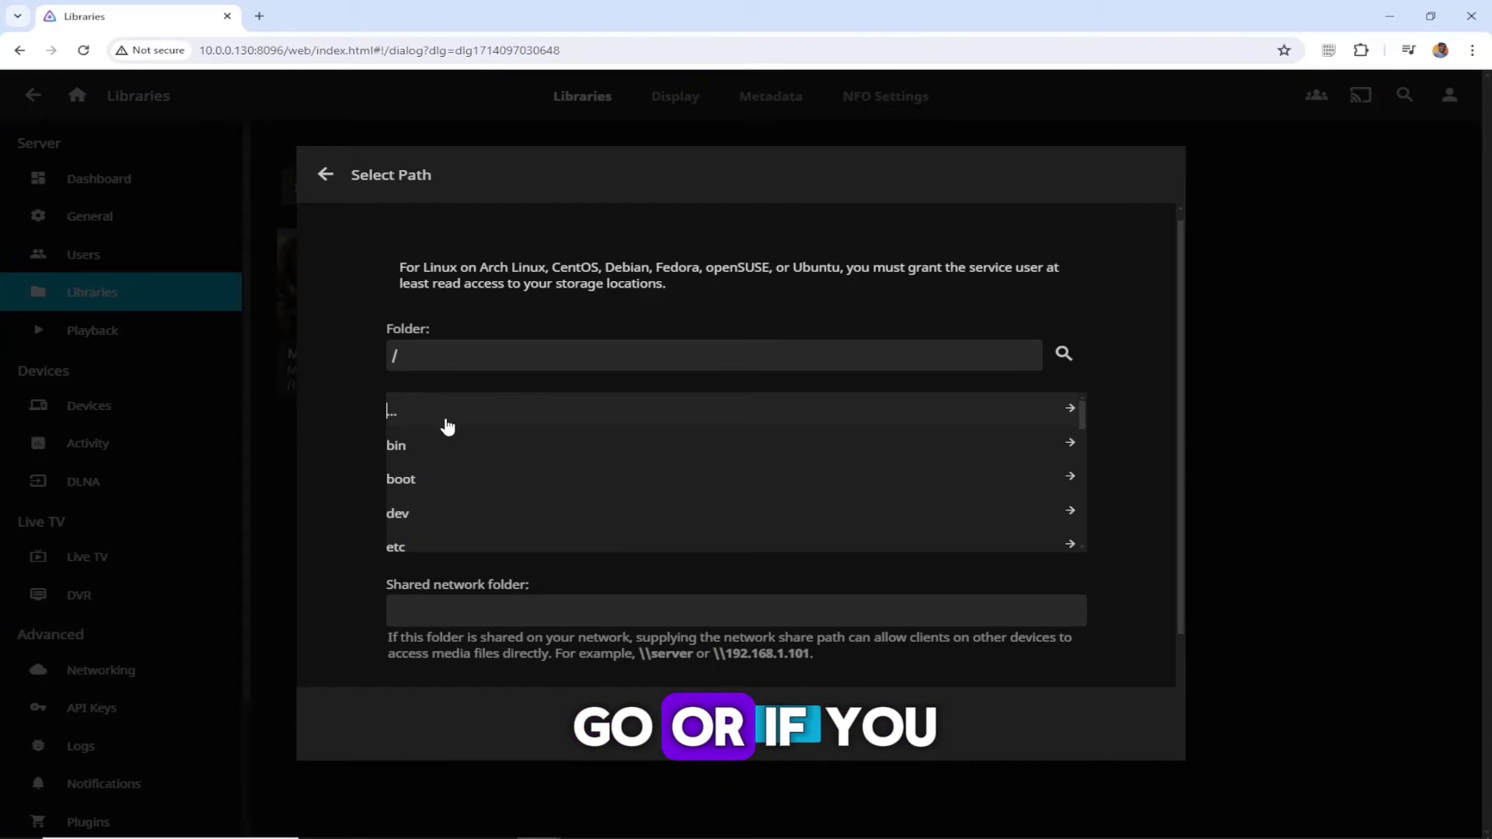
{"action": "scroll", "coordinate": [626, 436], "scroll_direction": "down", "scroll_amount": 7}
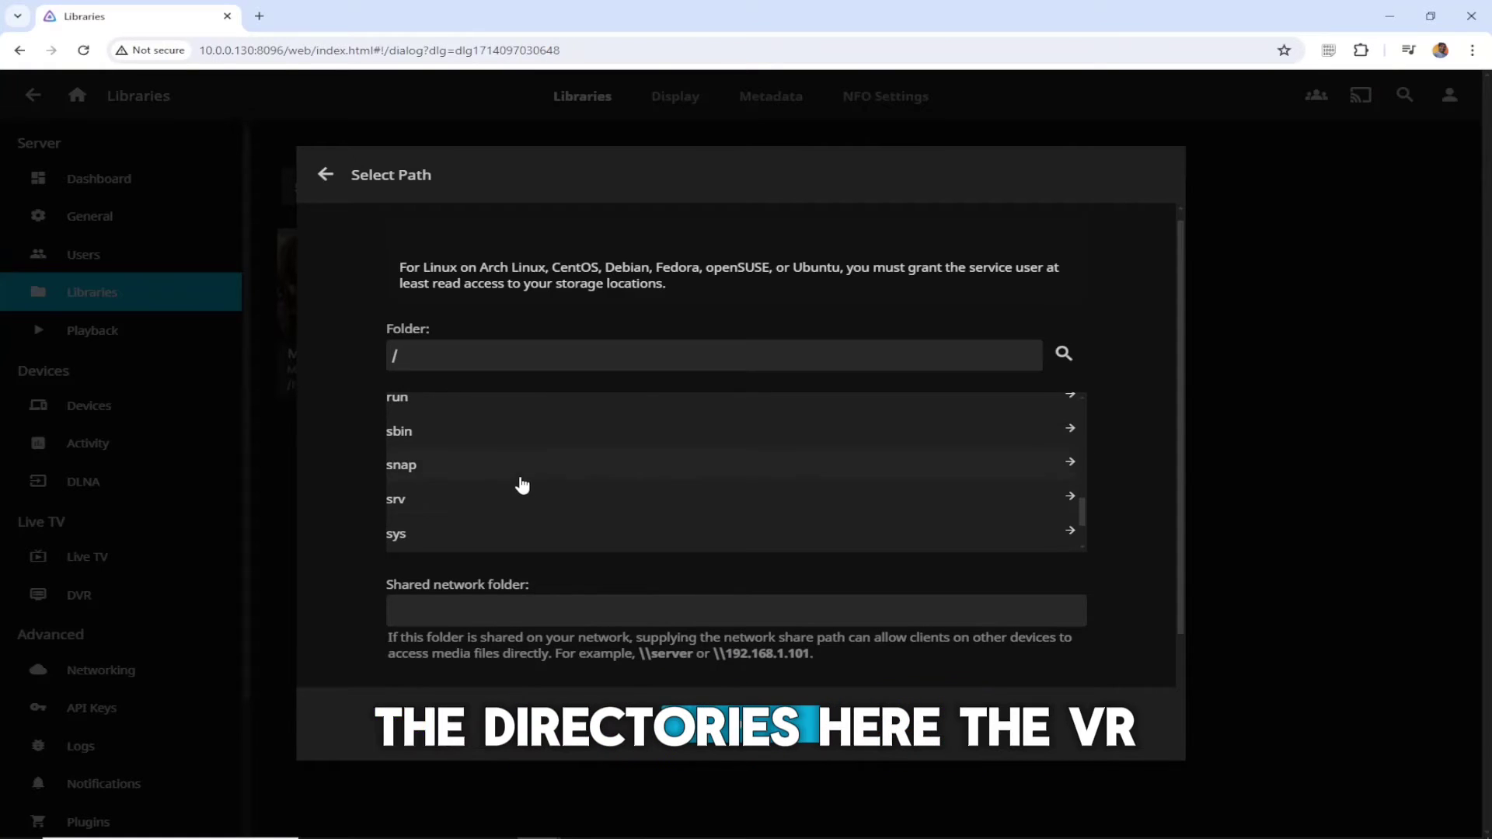
{"action": "scroll", "coordinate": [463, 533], "scroll_direction": "down", "scroll_amount": 2}
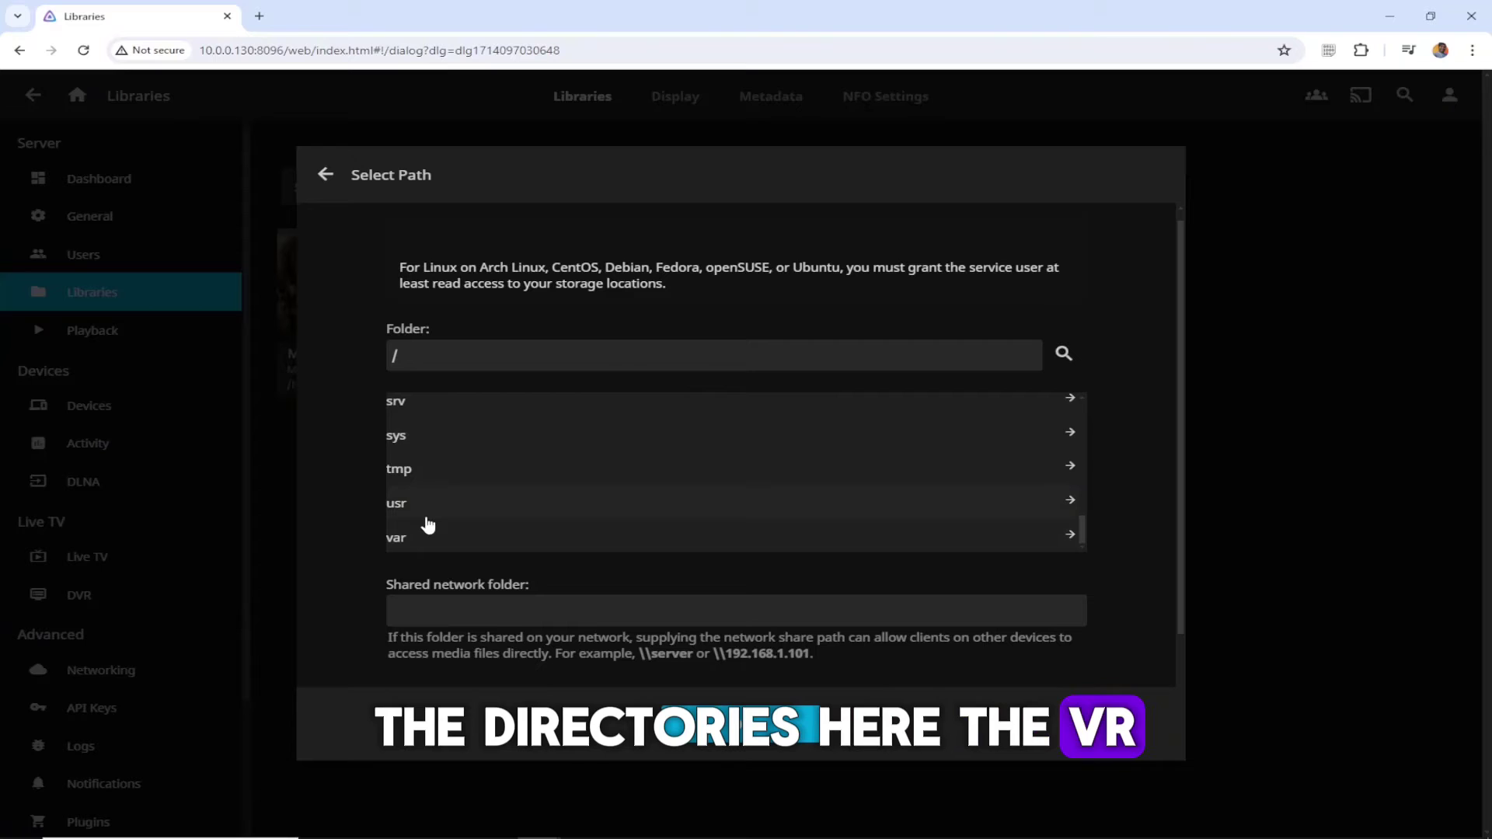
{"action": "scroll", "coordinate": [451, 503], "scroll_direction": "up", "scroll_amount": 2}
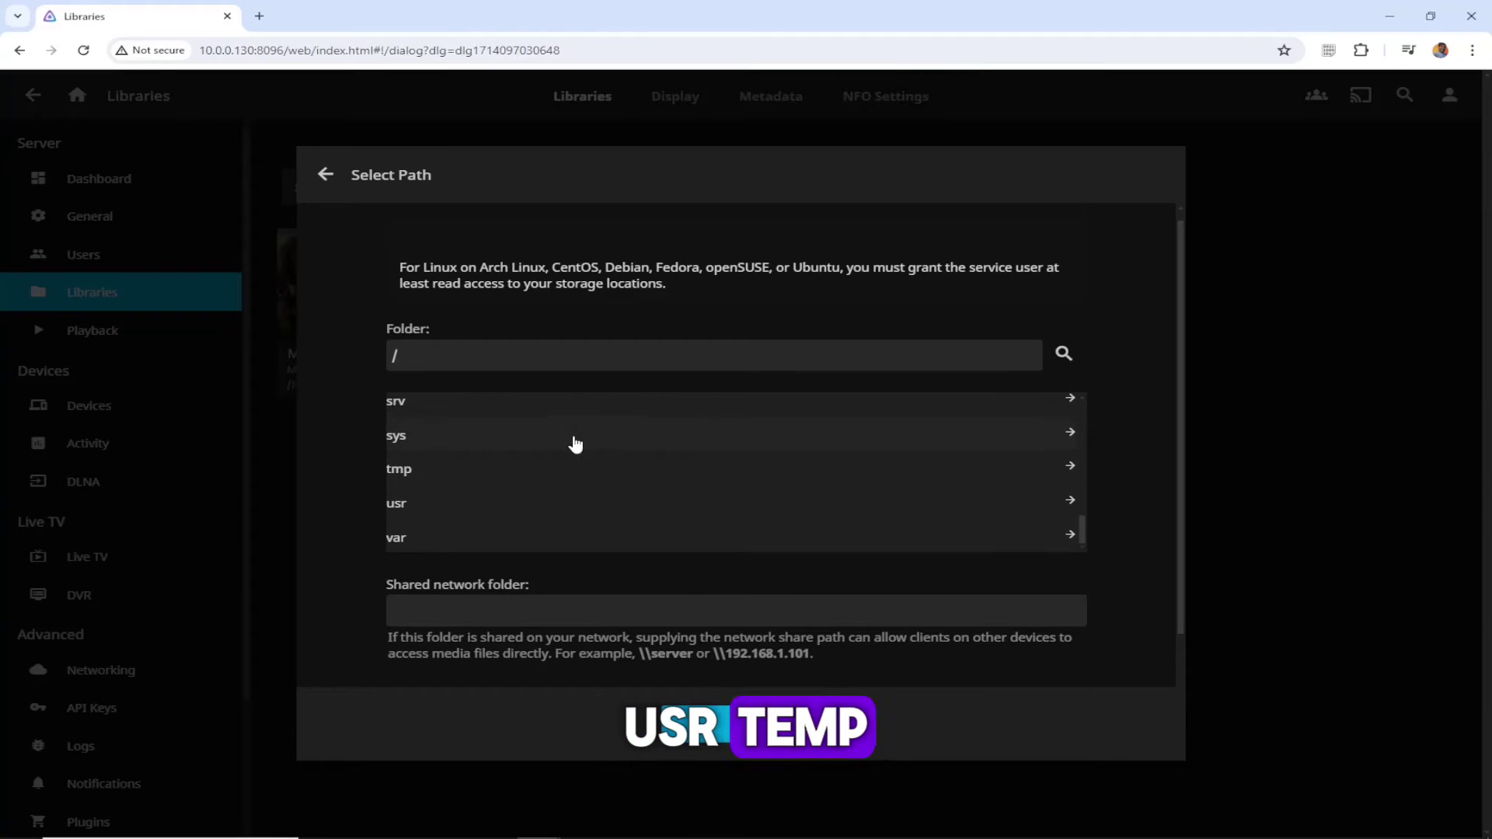
{"action": "left_click", "coordinate": [324, 174]}
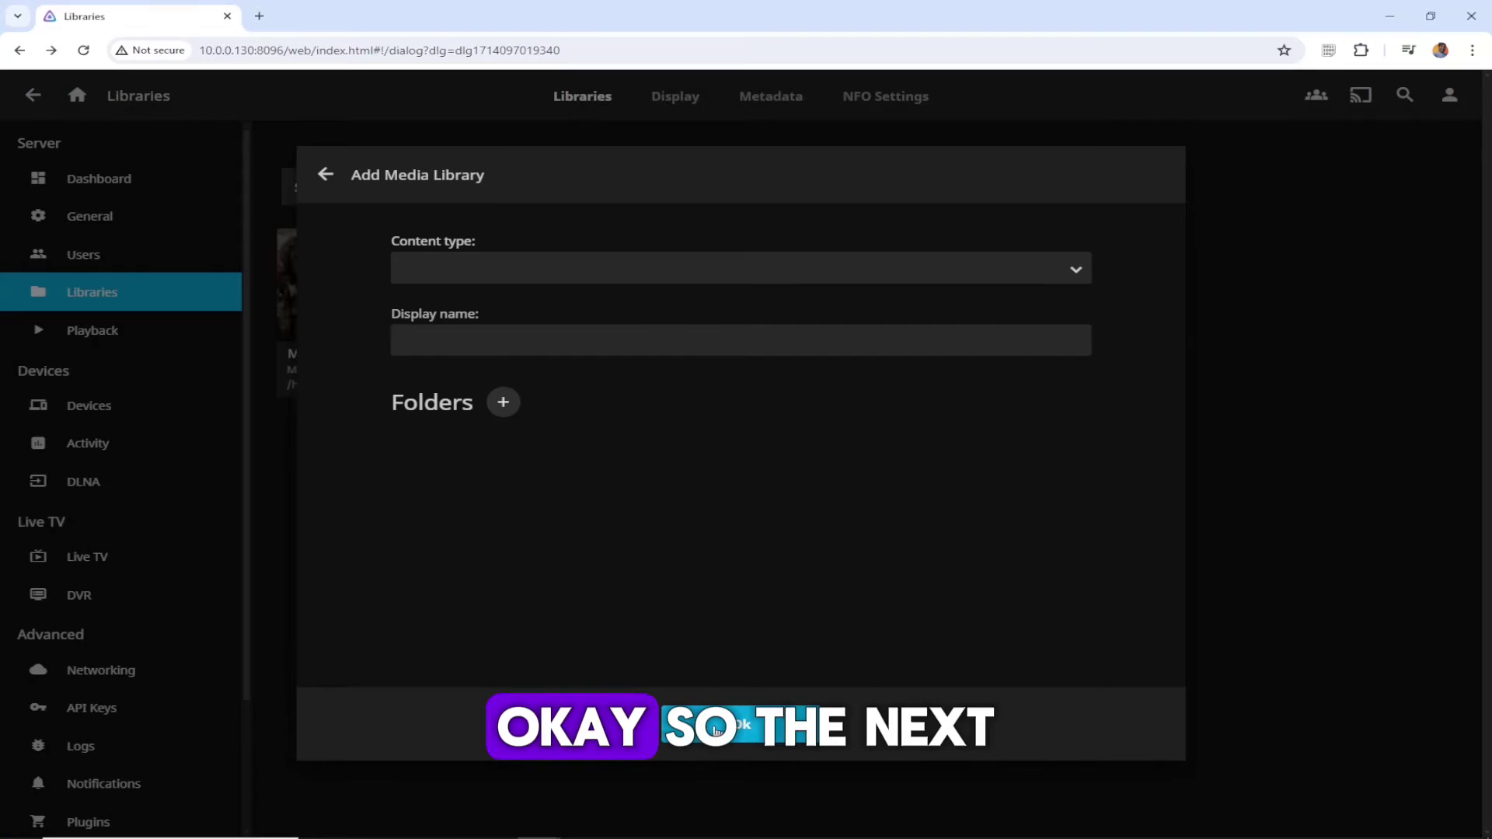
Try confirming the library without a folder, dismiss the warning, and close the form.
{"action": "left_click", "coordinate": [741, 724]}
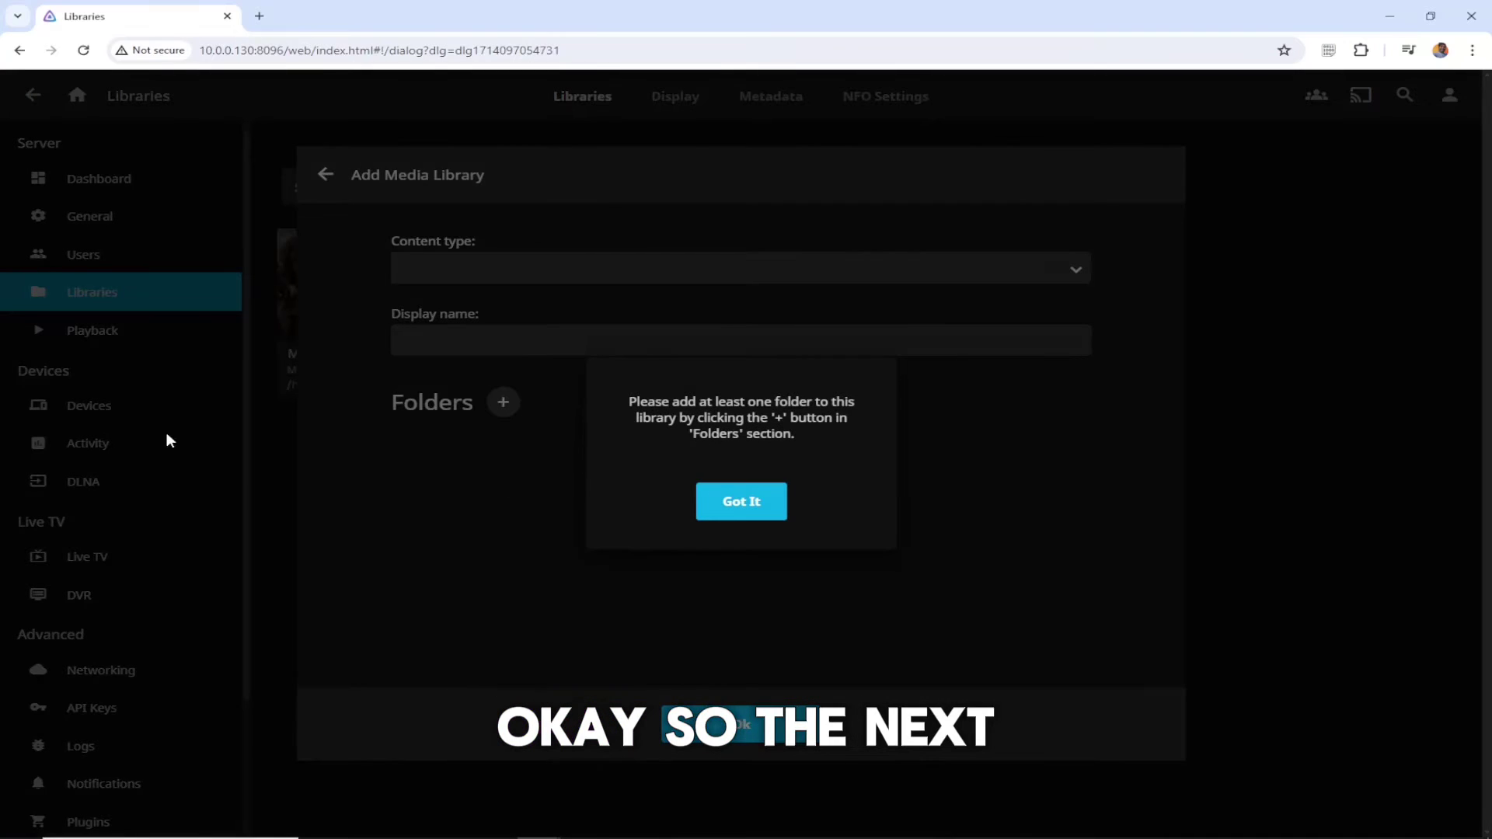
{"action": "left_click", "coordinate": [754, 502]}
{"action": "left_click", "coordinate": [325, 174]}
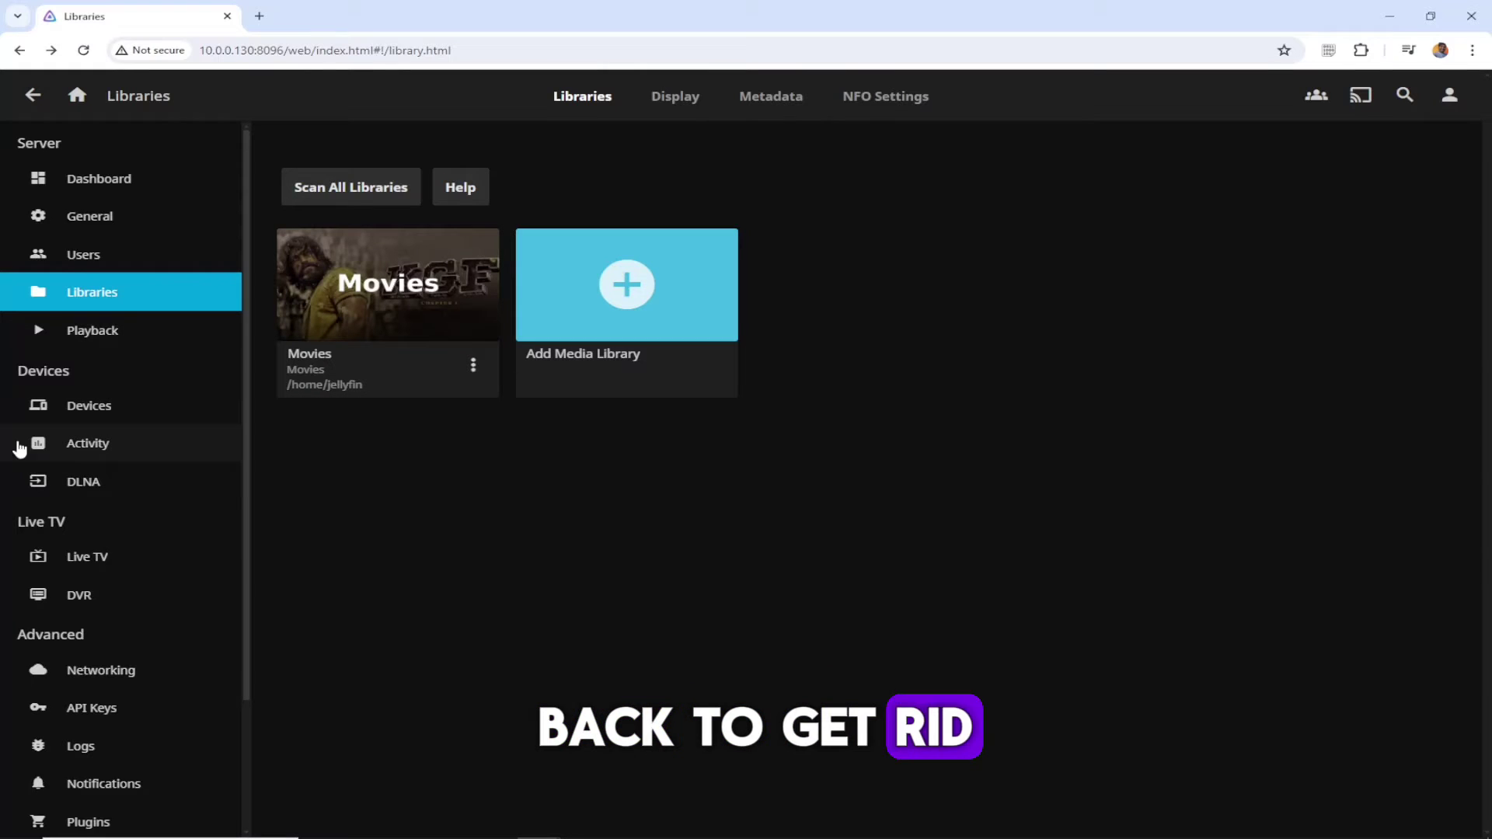
Scroll through the Playback transcoding settings, then go to the Devices page.
{"action": "left_click", "coordinate": [76, 332]}
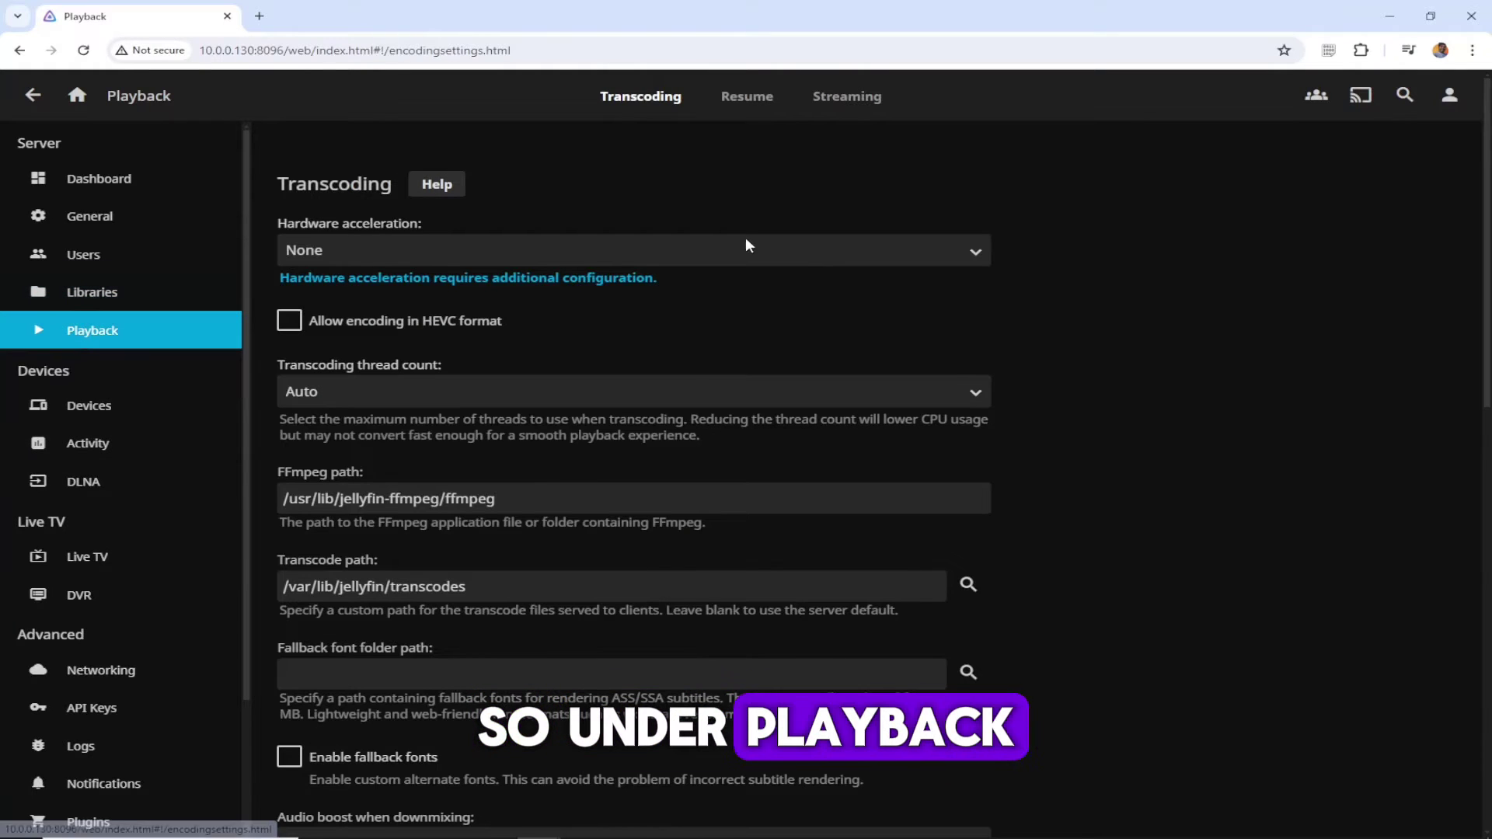
{"action": "scroll", "coordinate": [700, 255], "scroll_direction": "down", "scroll_amount": 1}
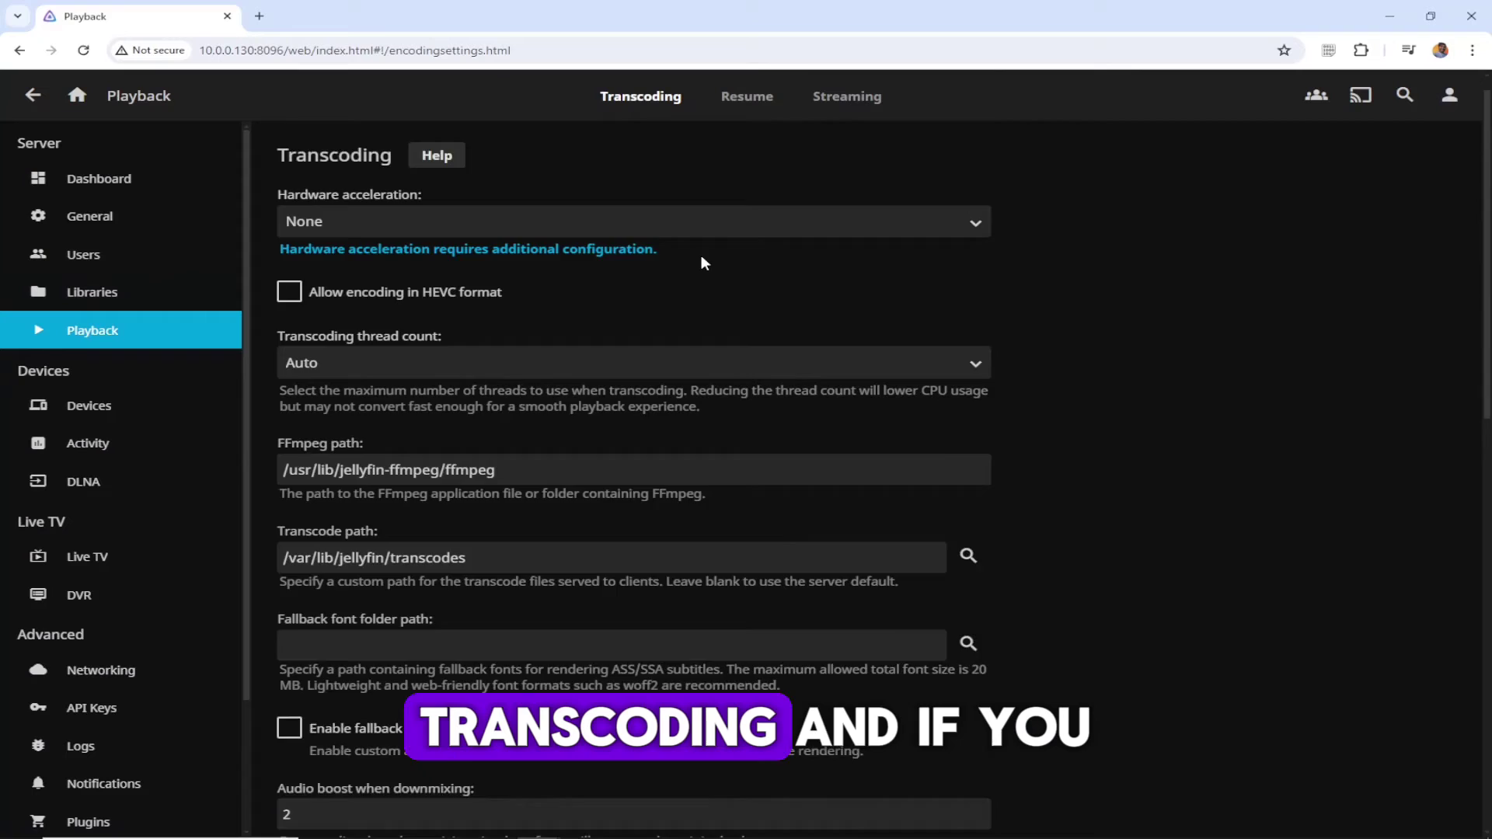
{"action": "scroll", "coordinate": [700, 255], "scroll_direction": "down", "scroll_amount": 5}
{"action": "scroll", "coordinate": [620, 389], "scroll_direction": "down", "scroll_amount": 3}
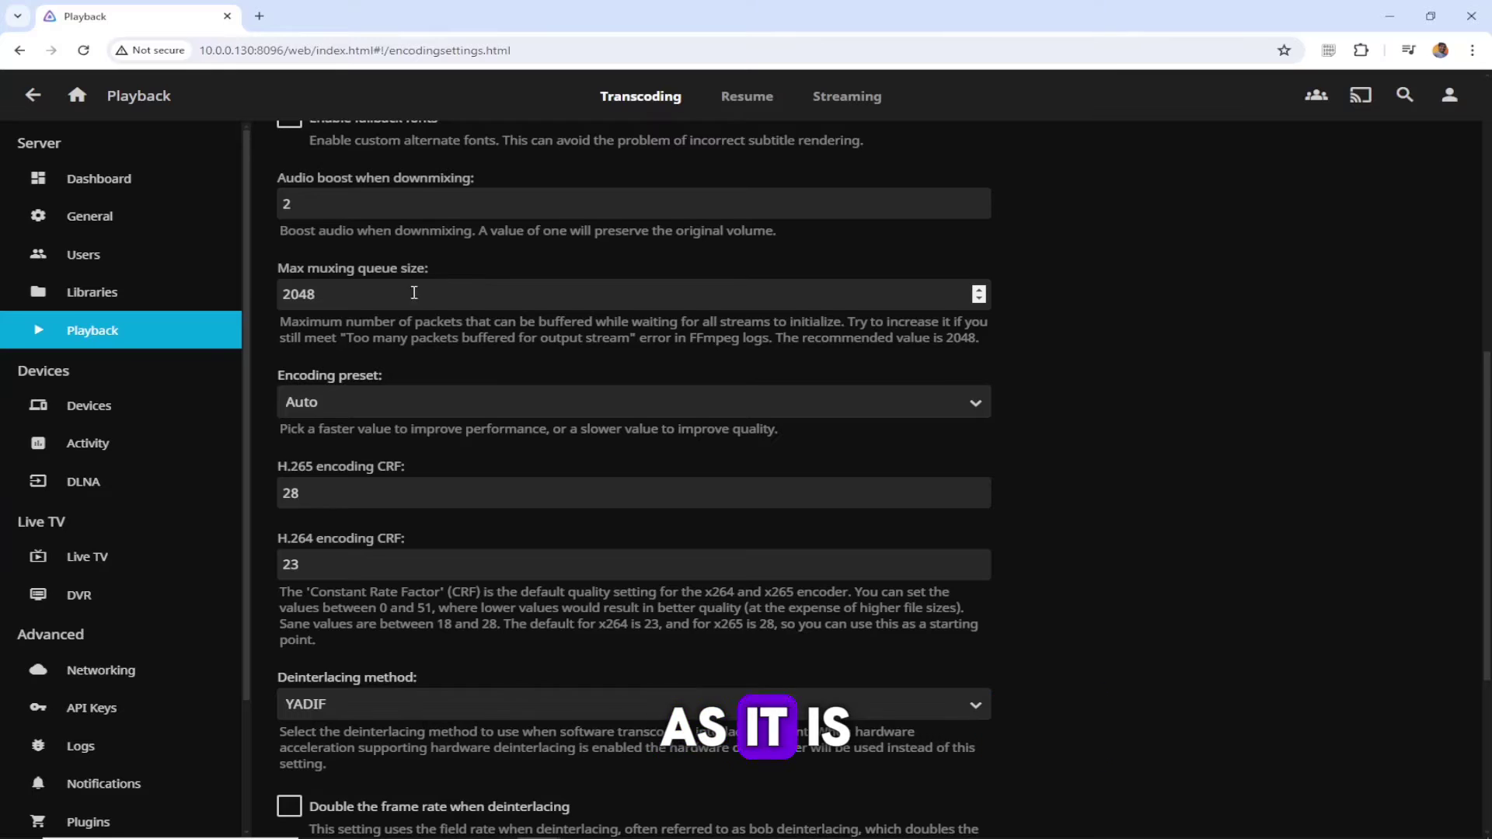
{"action": "scroll", "coordinate": [319, 290], "scroll_direction": "down", "scroll_amount": 1}
{"action": "left_click", "coordinate": [95, 411]}
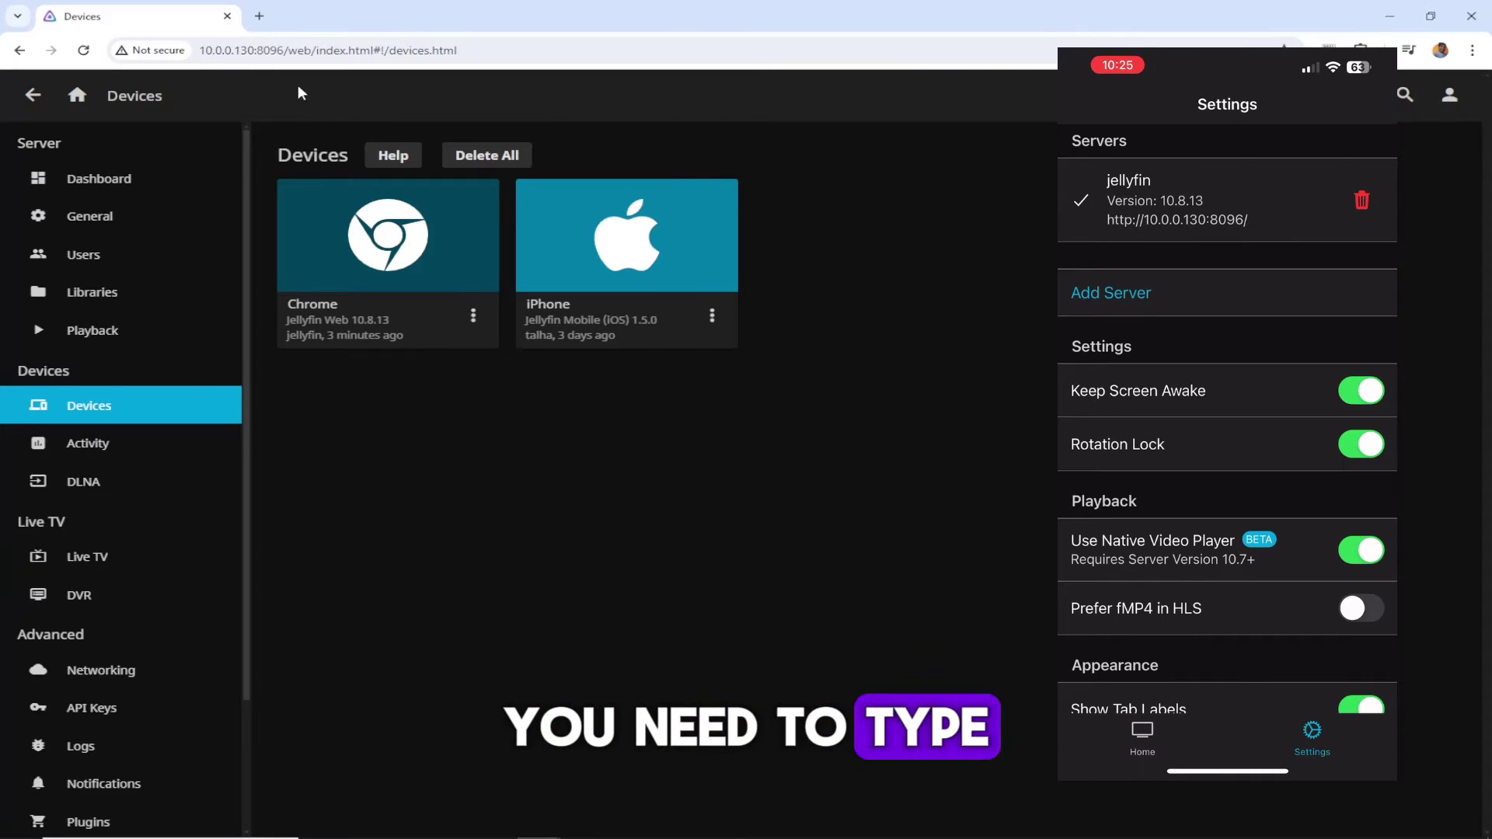
Select the server address 10.0.0.130:8096 and view the connected Chrome and iPhone devices.
{"action": "left_click_drag", "start_coordinate": [286, 48], "coordinate": [197, 51]}
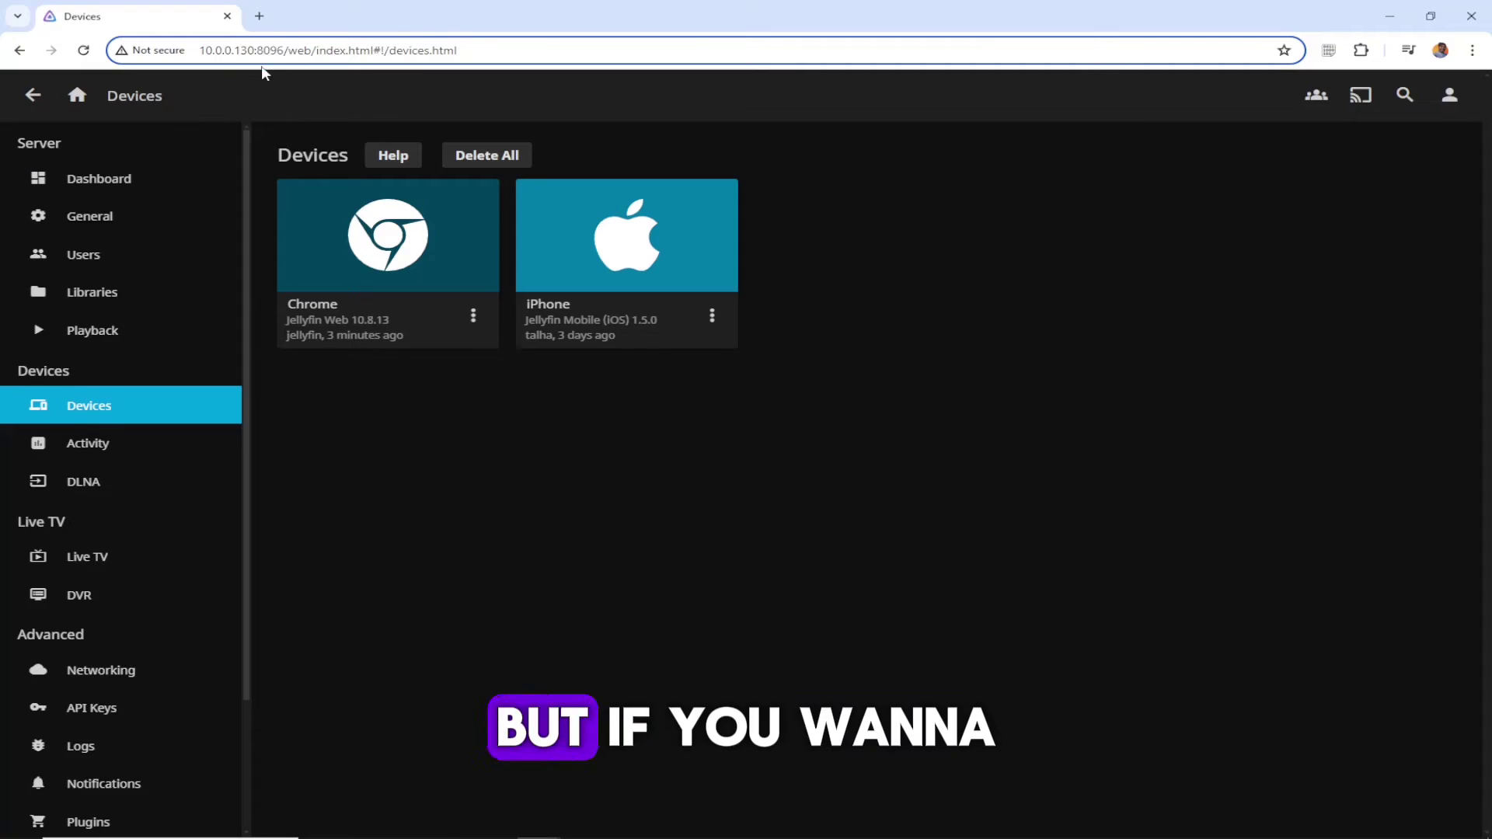
{"action": "left_click_drag", "start_coordinate": [285, 50], "coordinate": [199, 53]}
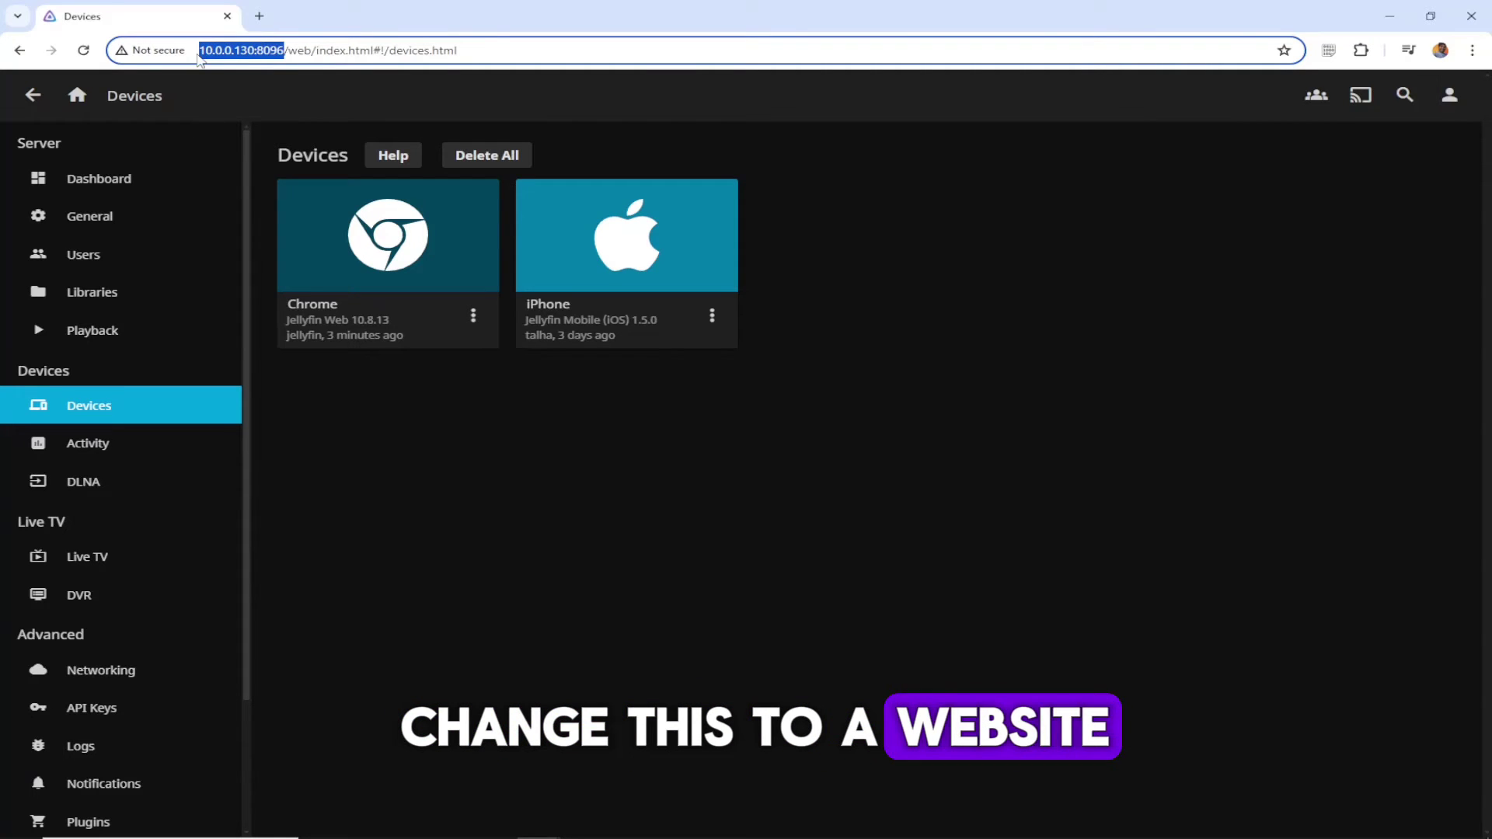
{"action": "left_click", "coordinate": [229, 410]}
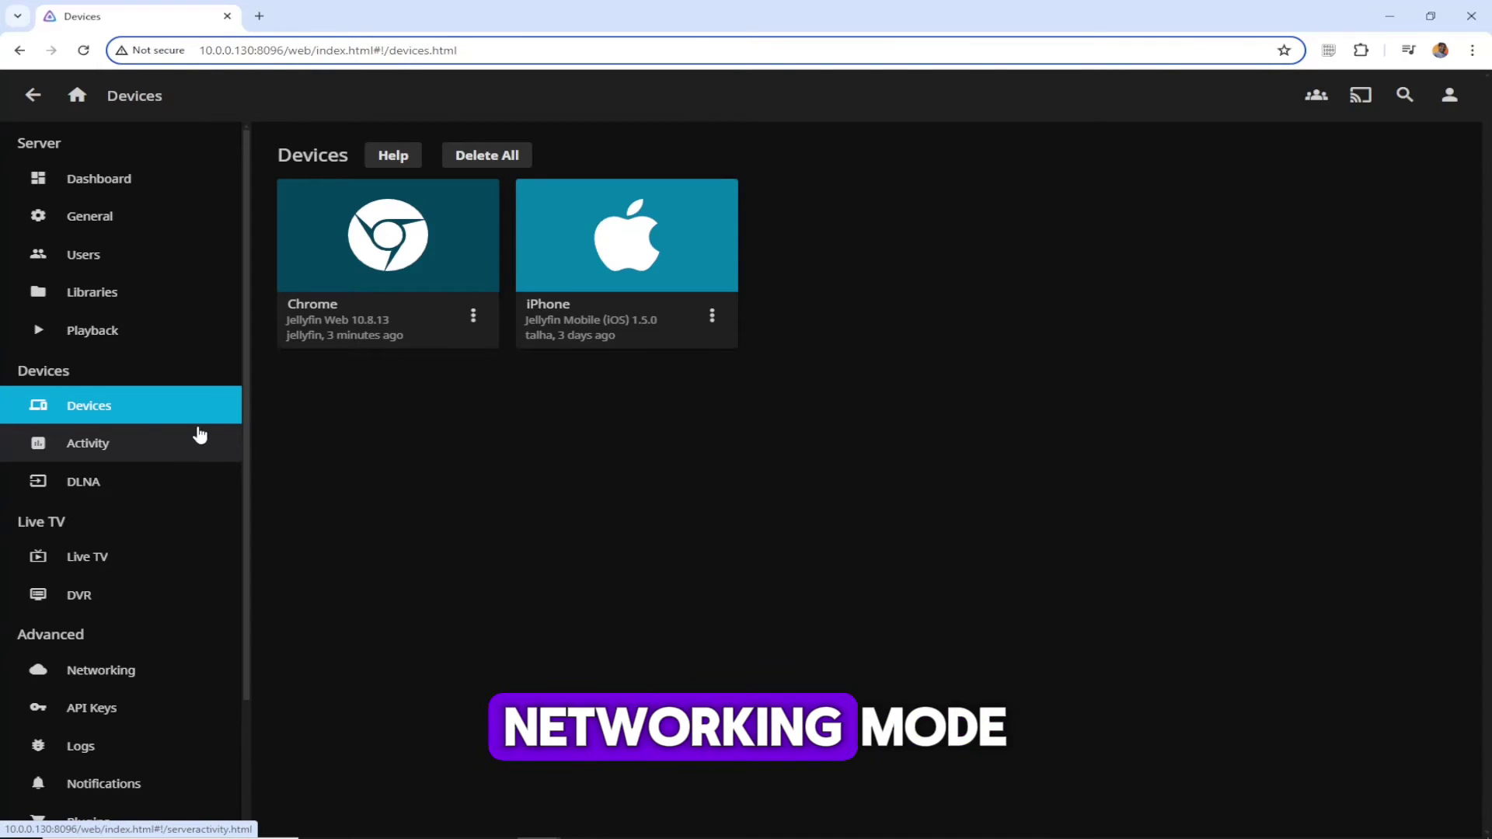
Scroll through the server Activity log.
{"action": "left_click", "coordinate": [148, 456]}
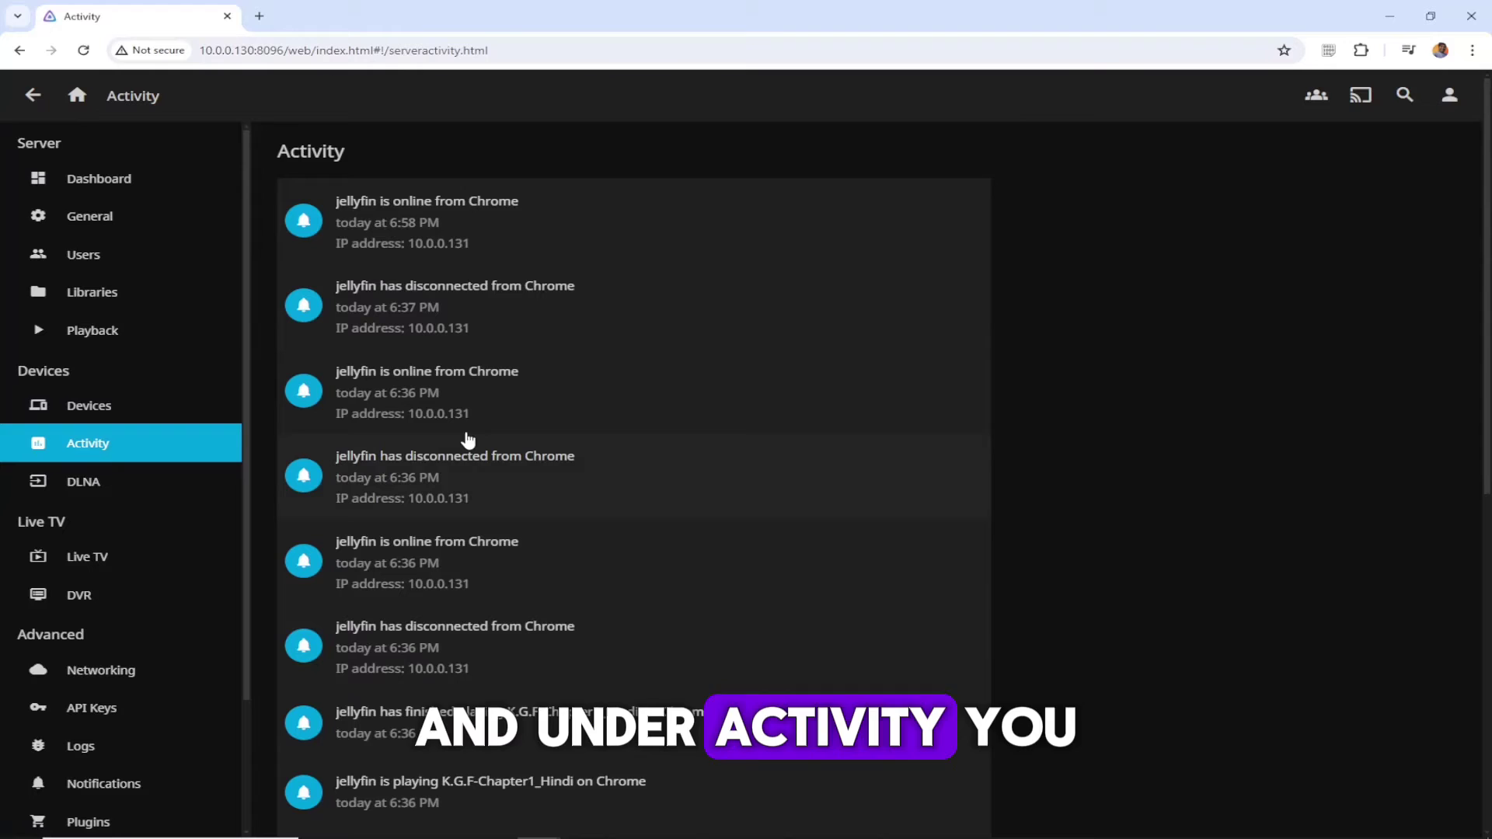
{"action": "scroll", "coordinate": [801, 299], "scroll_direction": "down", "scroll_amount": 6}
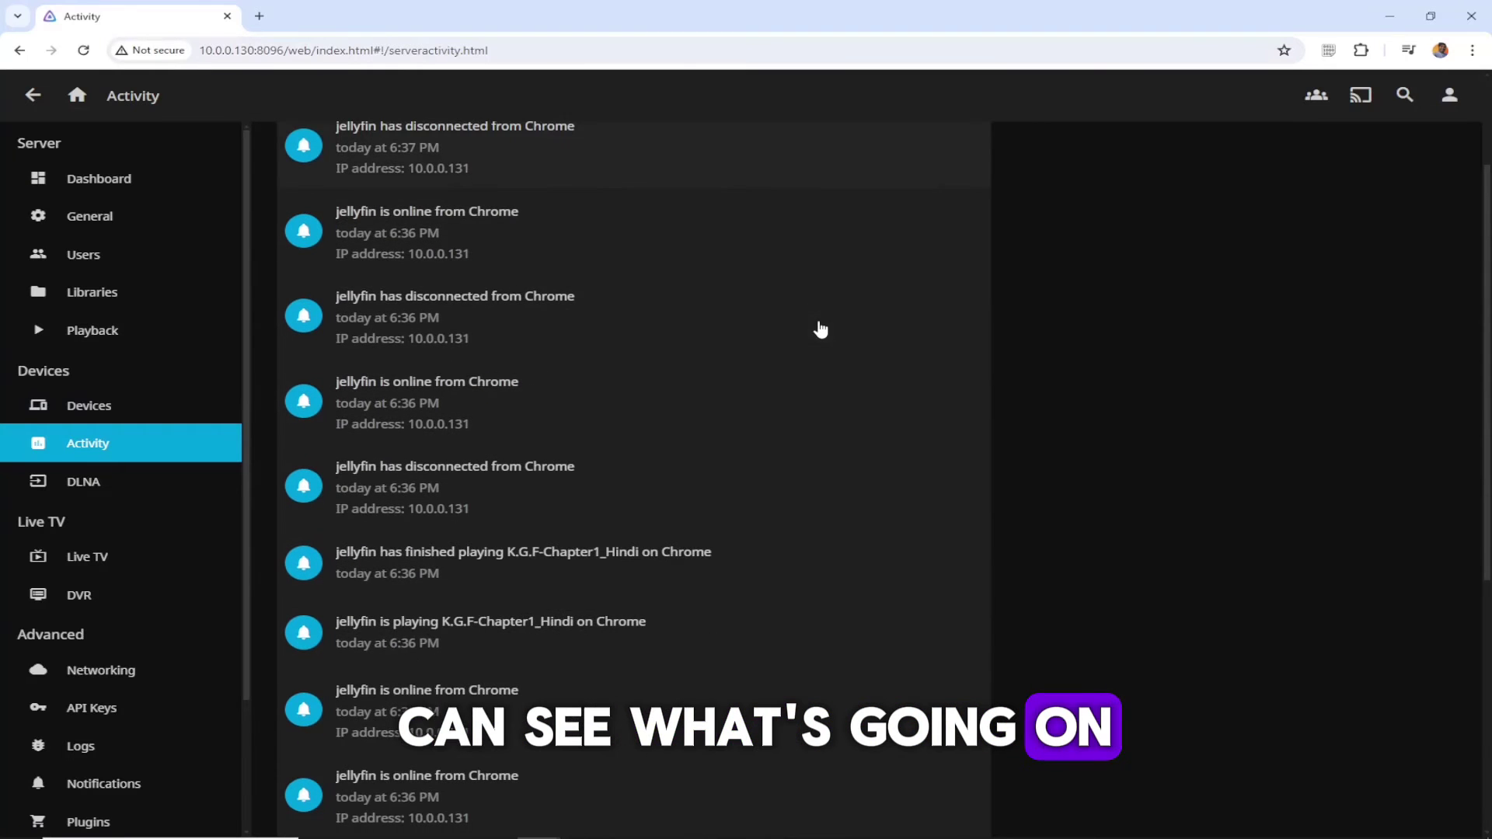
{"action": "scroll", "coordinate": [800, 404], "scroll_direction": "up", "scroll_amount": 5}
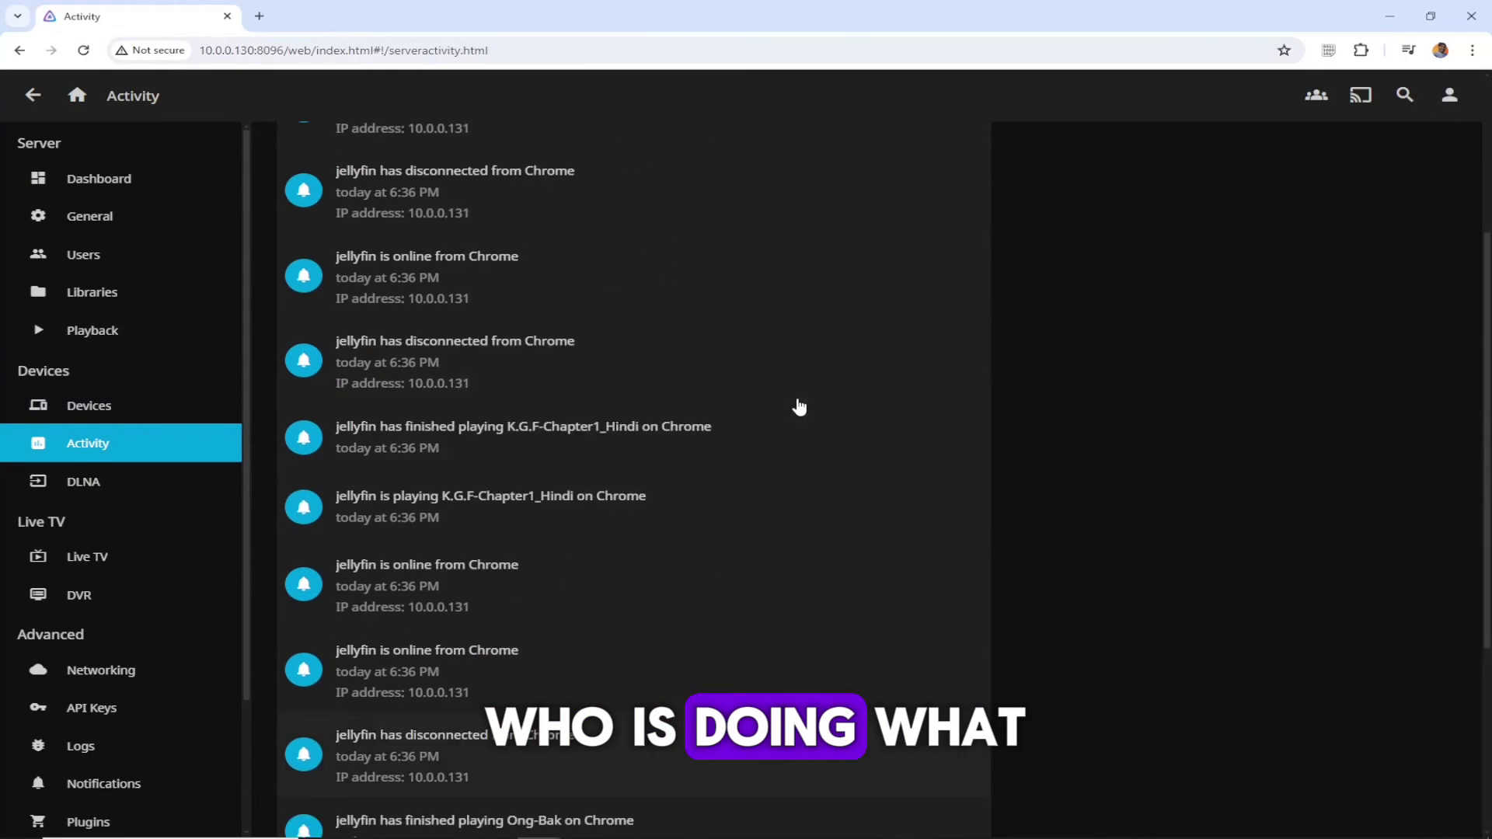
On the Live TV page, check the TV guide data provider choices without adding one.
{"action": "left_click", "coordinate": [90, 566]}
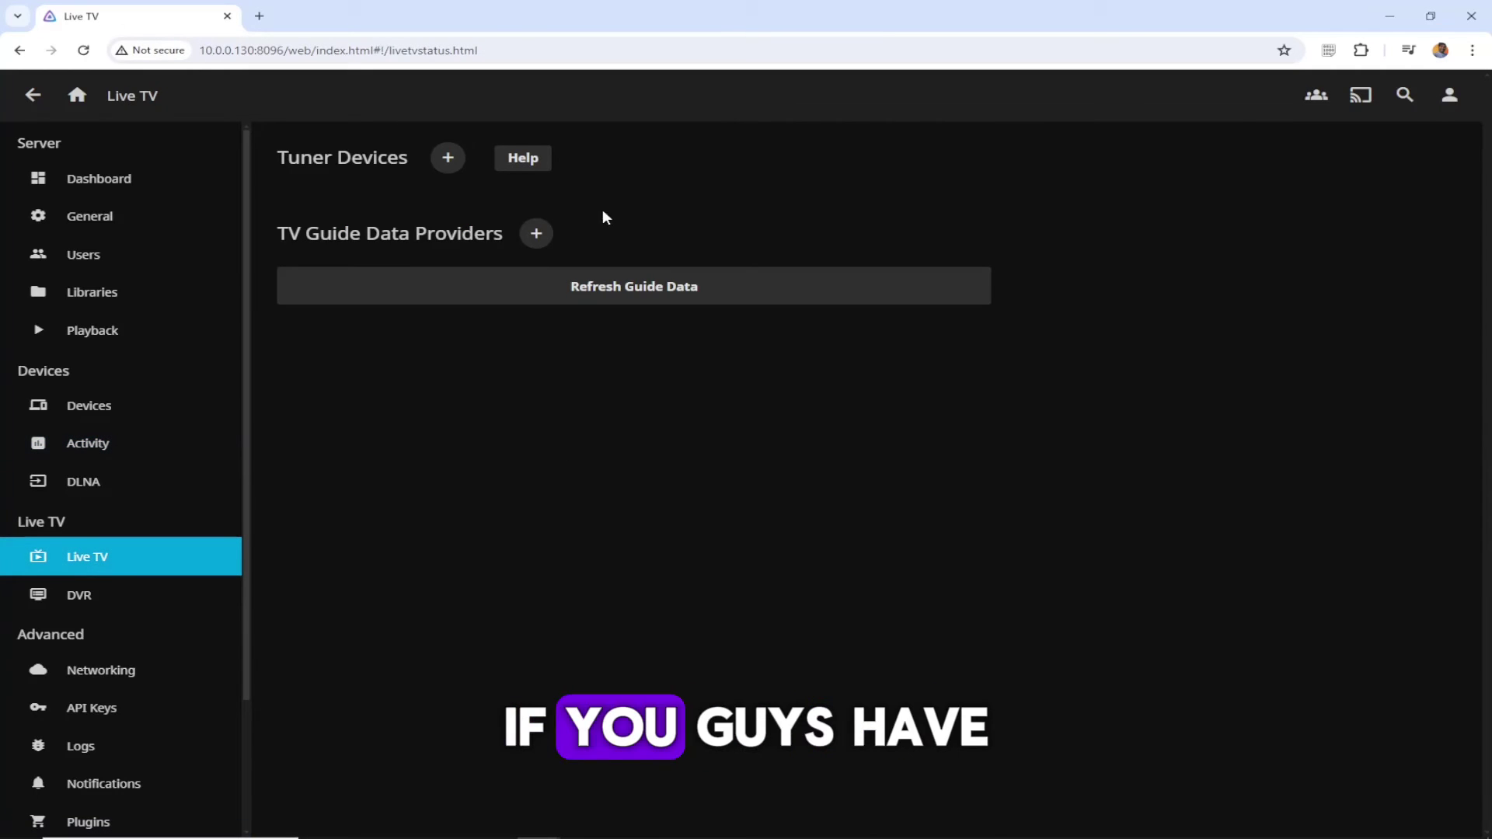
{"action": "left_click", "coordinate": [536, 235]}
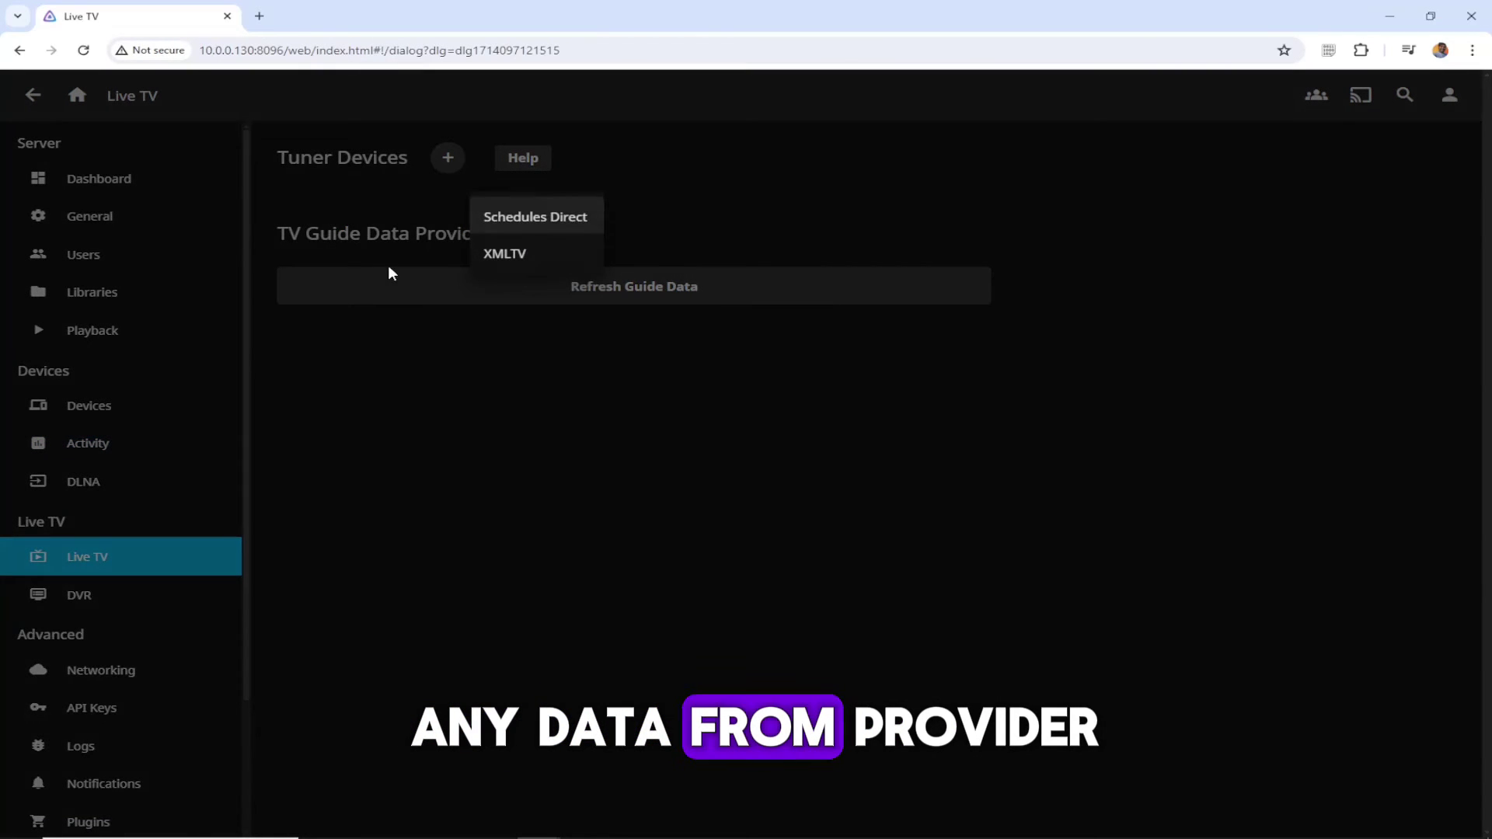
{"action": "left_click", "coordinate": [577, 380]}
{"action": "scroll", "coordinate": [163, 573], "scroll_direction": "down", "scroll_amount": 2}
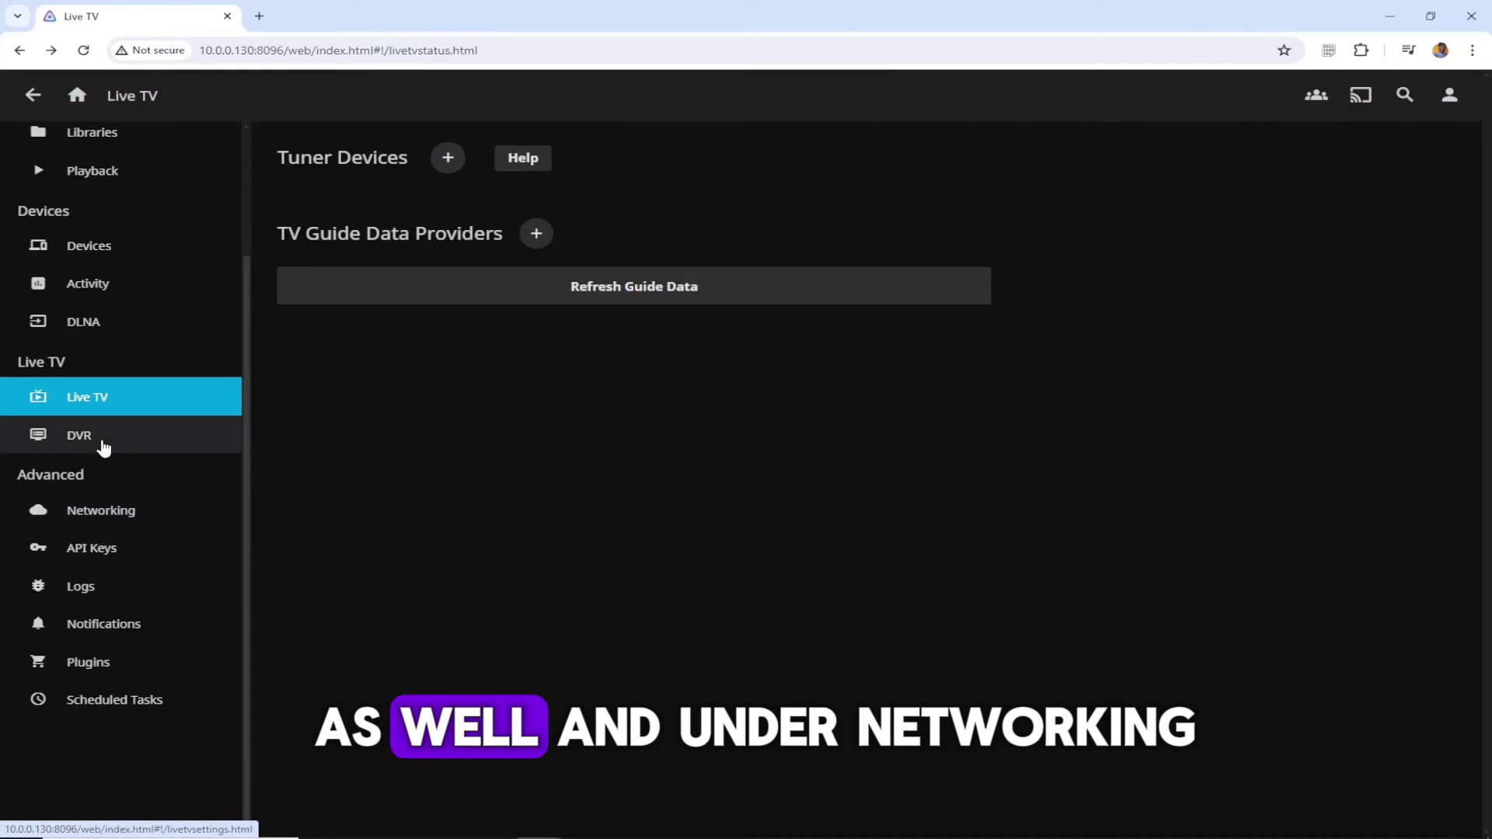
Check the Networking local HTTP port 8096 and the empty HTTPS certificate path field.
{"action": "left_click", "coordinate": [134, 511]}
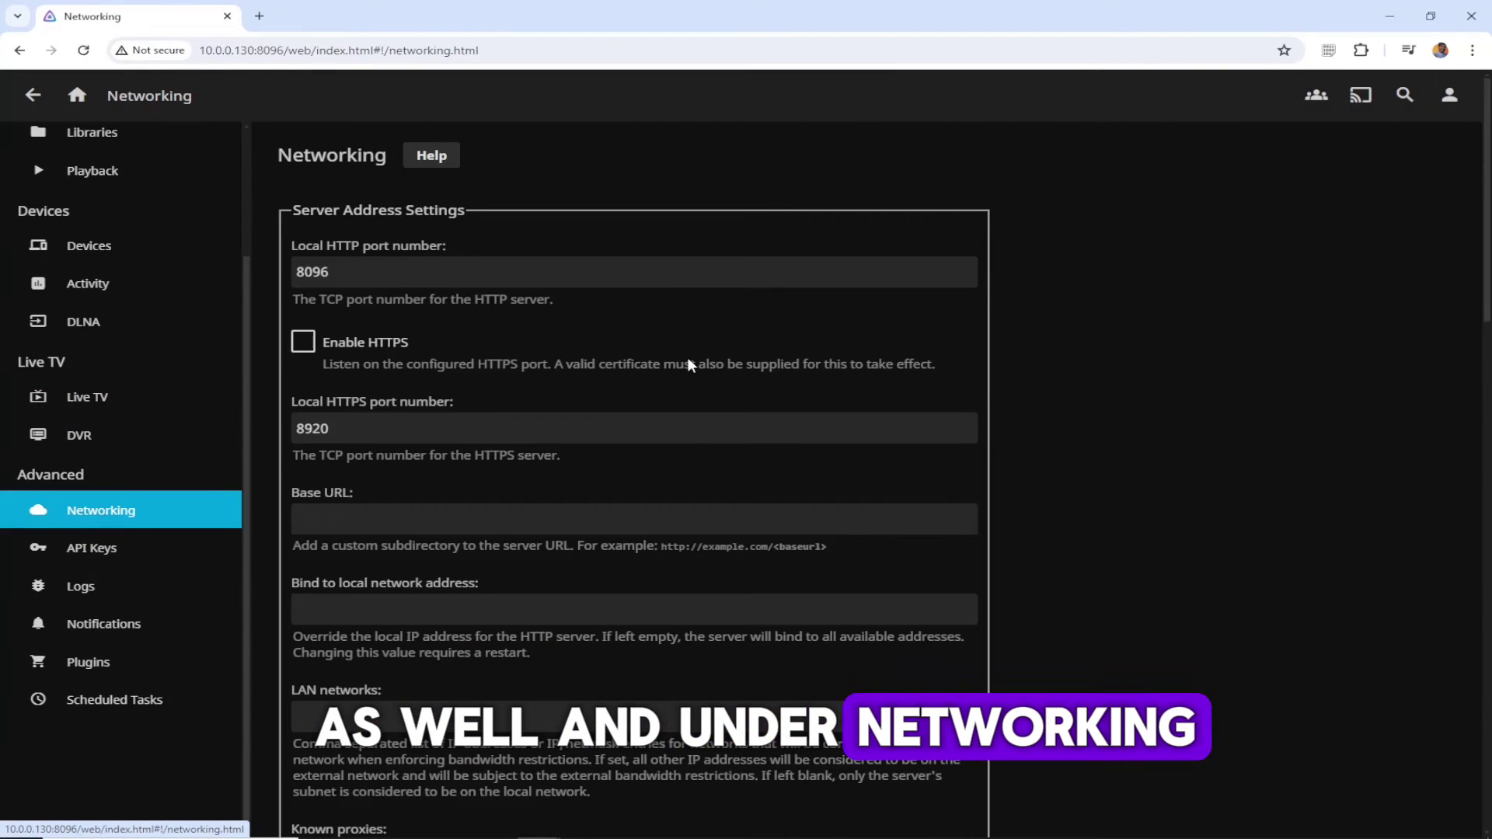
{"action": "left_click", "coordinate": [383, 269]}
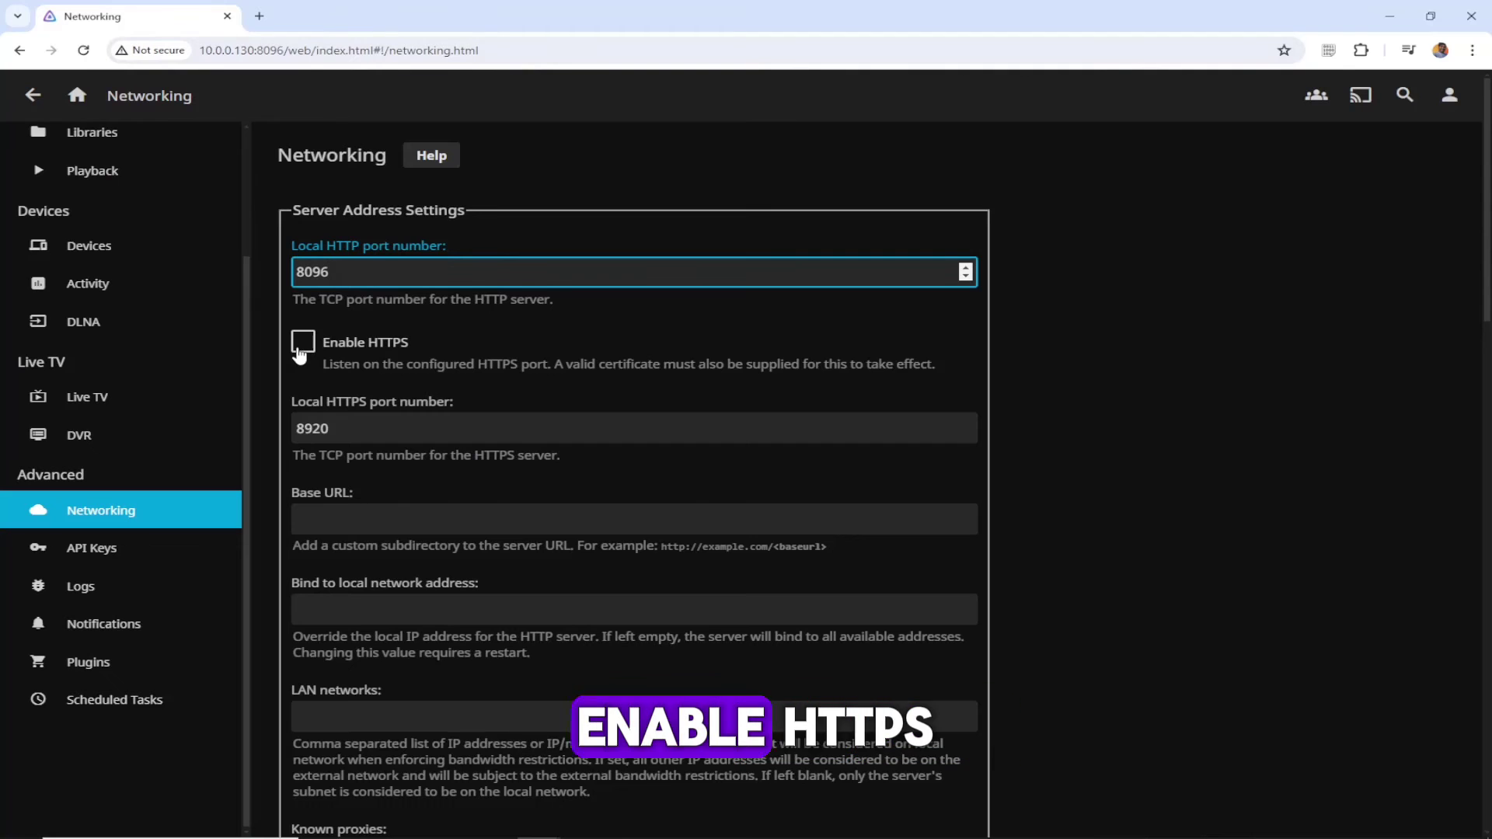
{"action": "scroll", "coordinate": [506, 365], "scroll_direction": "down", "scroll_amount": 7}
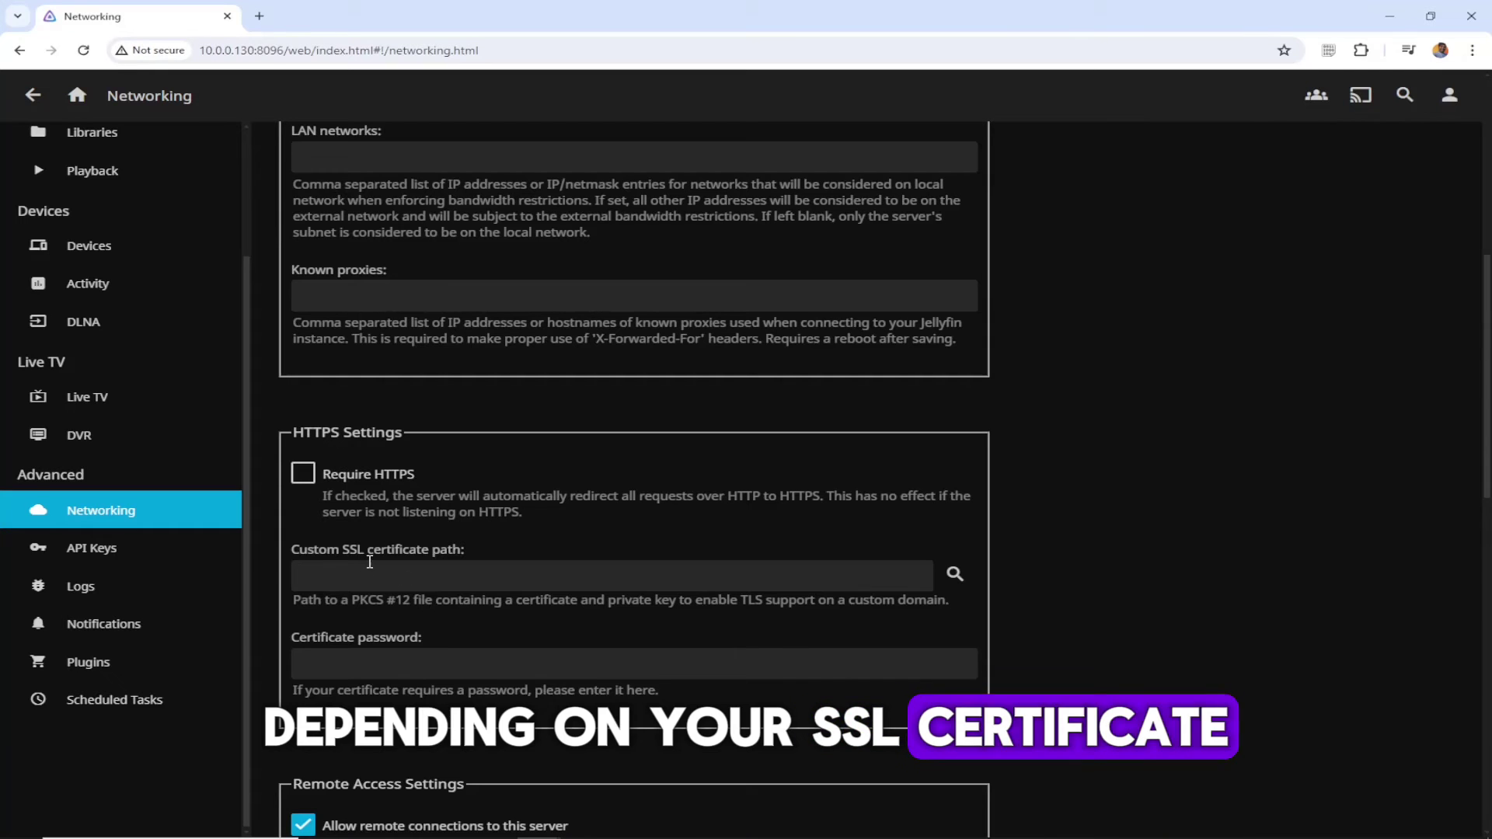
{"action": "left_click", "coordinate": [476, 585]}
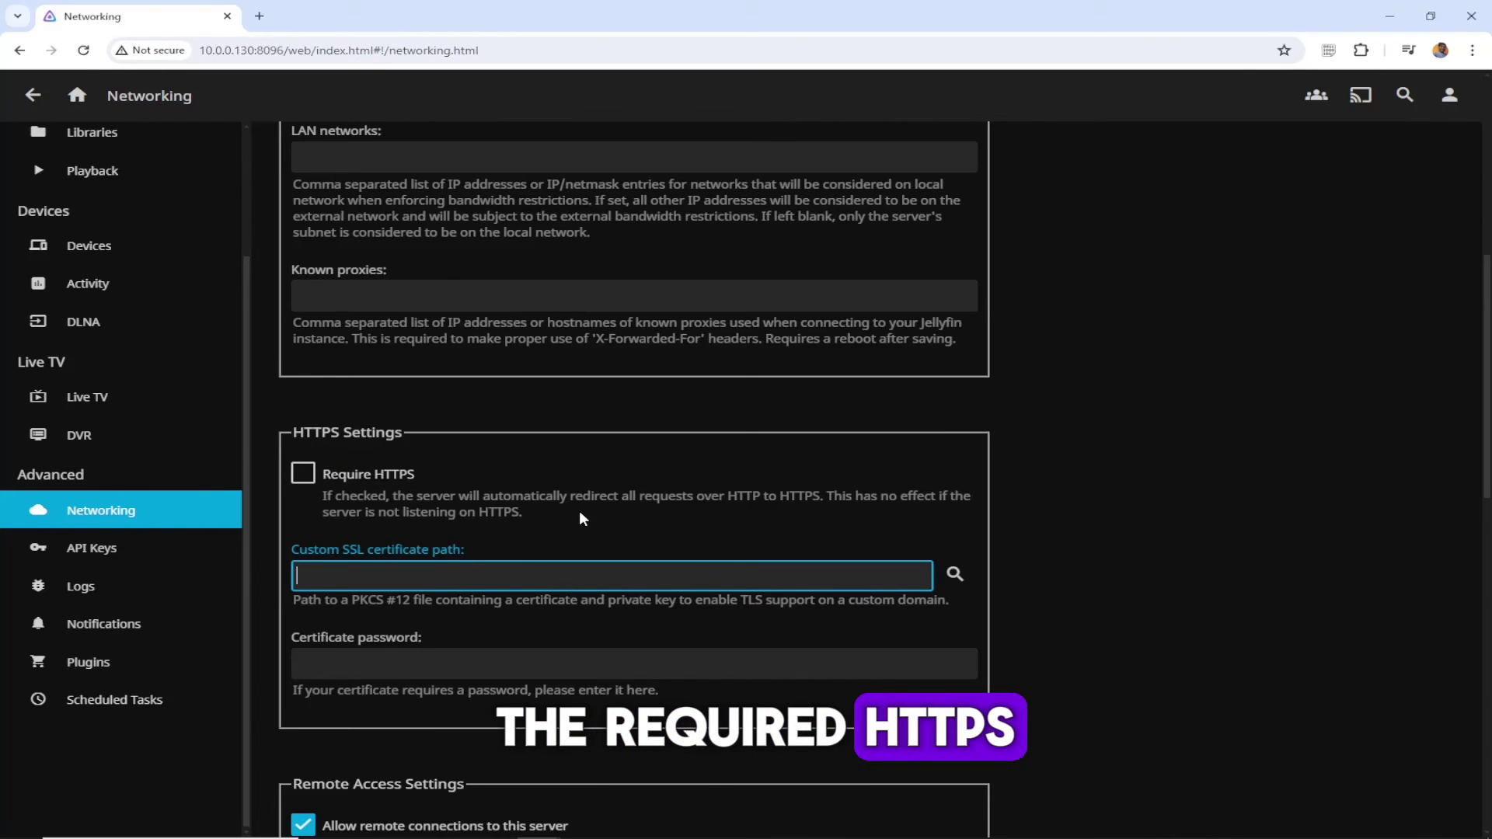
{"action": "scroll", "coordinate": [908, 362], "scroll_direction": "up", "scroll_amount": 4}
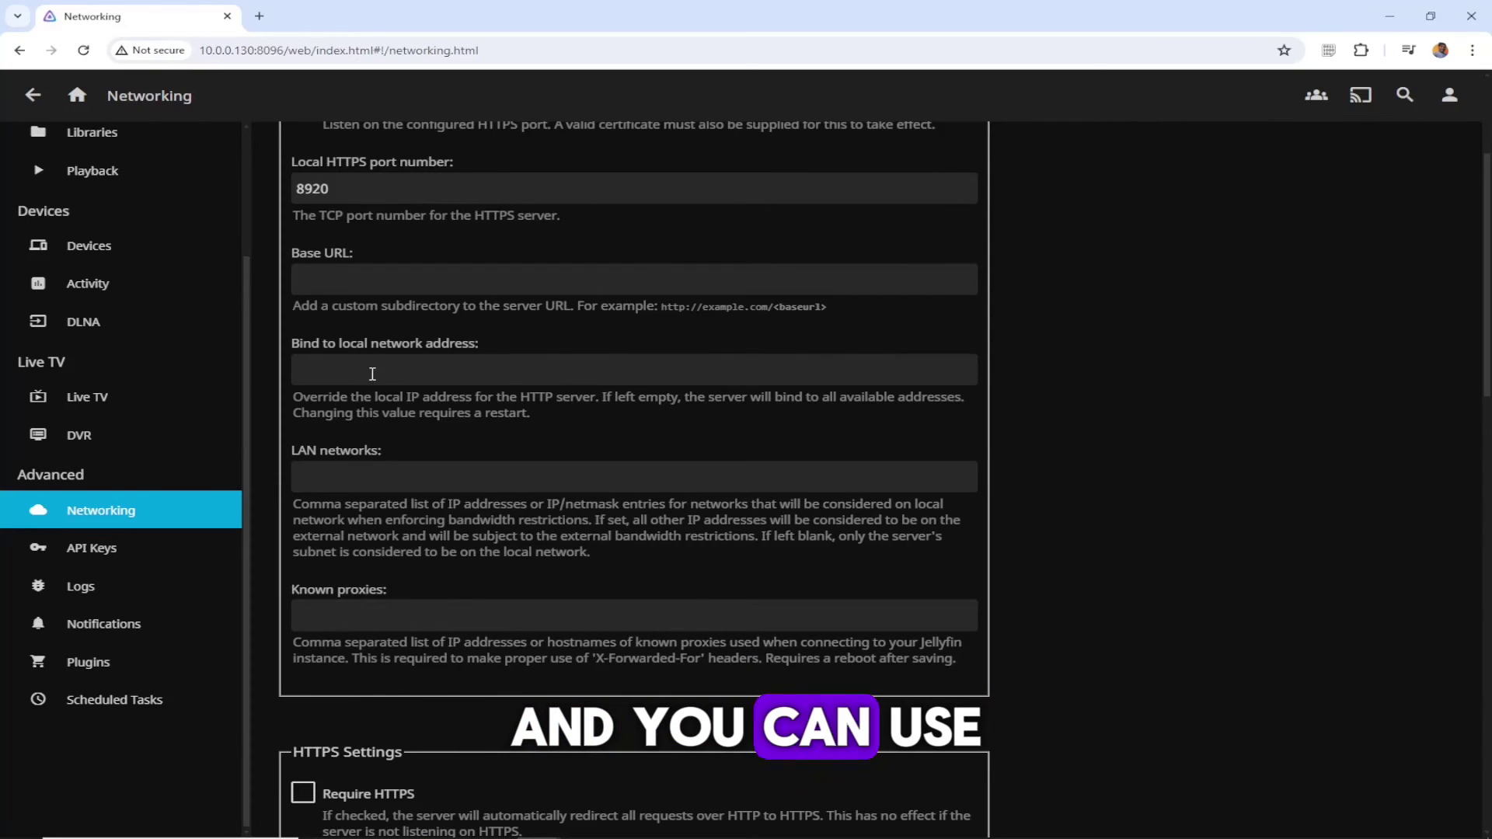
Inspect the bind address and Base URL fields in Networking.
{"action": "left_click", "coordinate": [306, 363]}
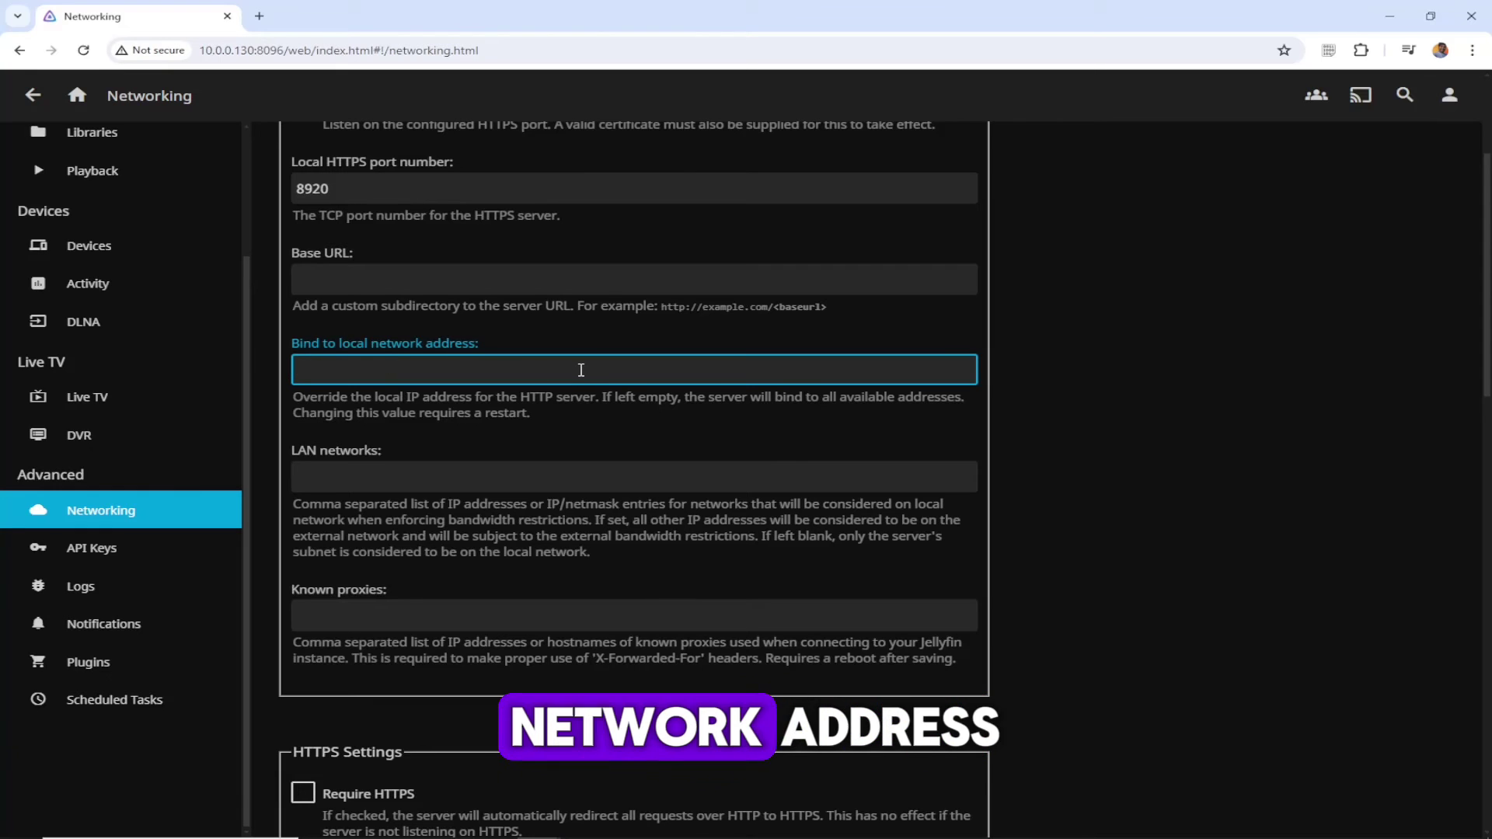
{"action": "left_click", "coordinate": [378, 276]}
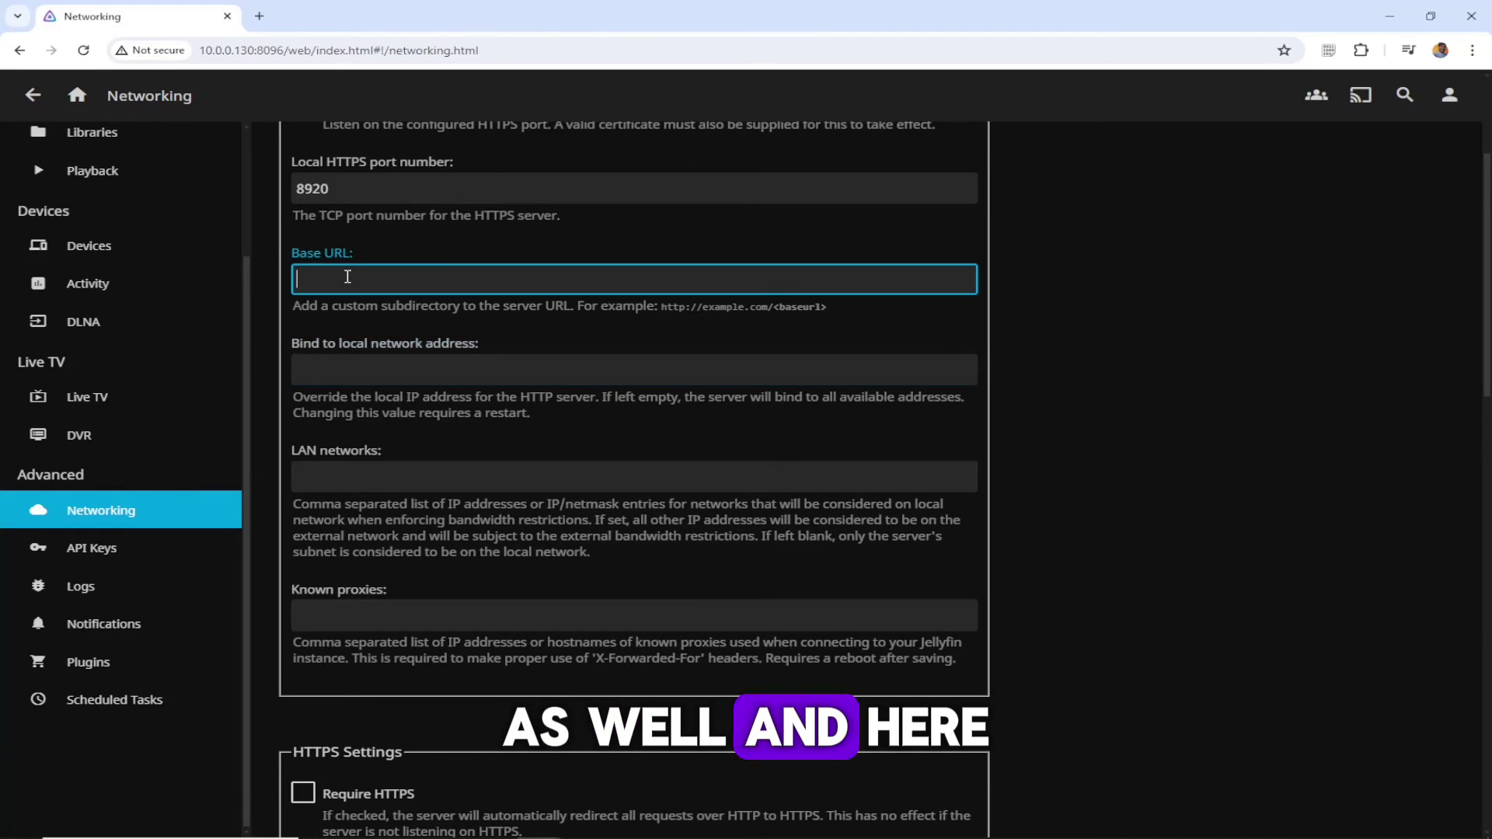
{"action": "left_click_drag", "start_coordinate": [689, 311], "coordinate": [720, 312]}
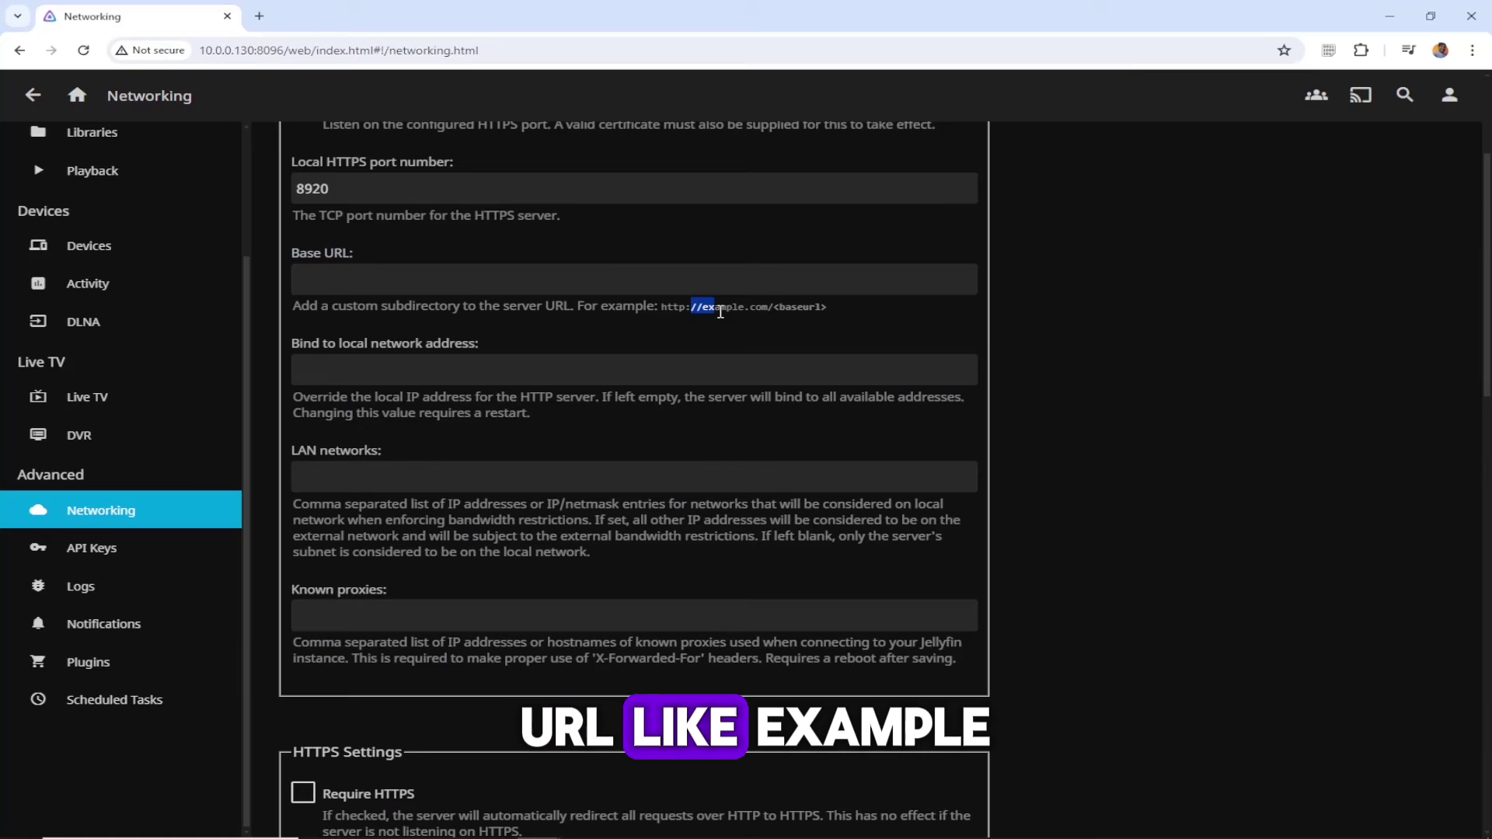
{"action": "left_click", "coordinate": [600, 268]}
Scroll through Remote Access and IP Protocols options, then view the empty API Keys page.
{"action": "scroll", "coordinate": [599, 272], "scroll_direction": "down", "scroll_amount": 3}
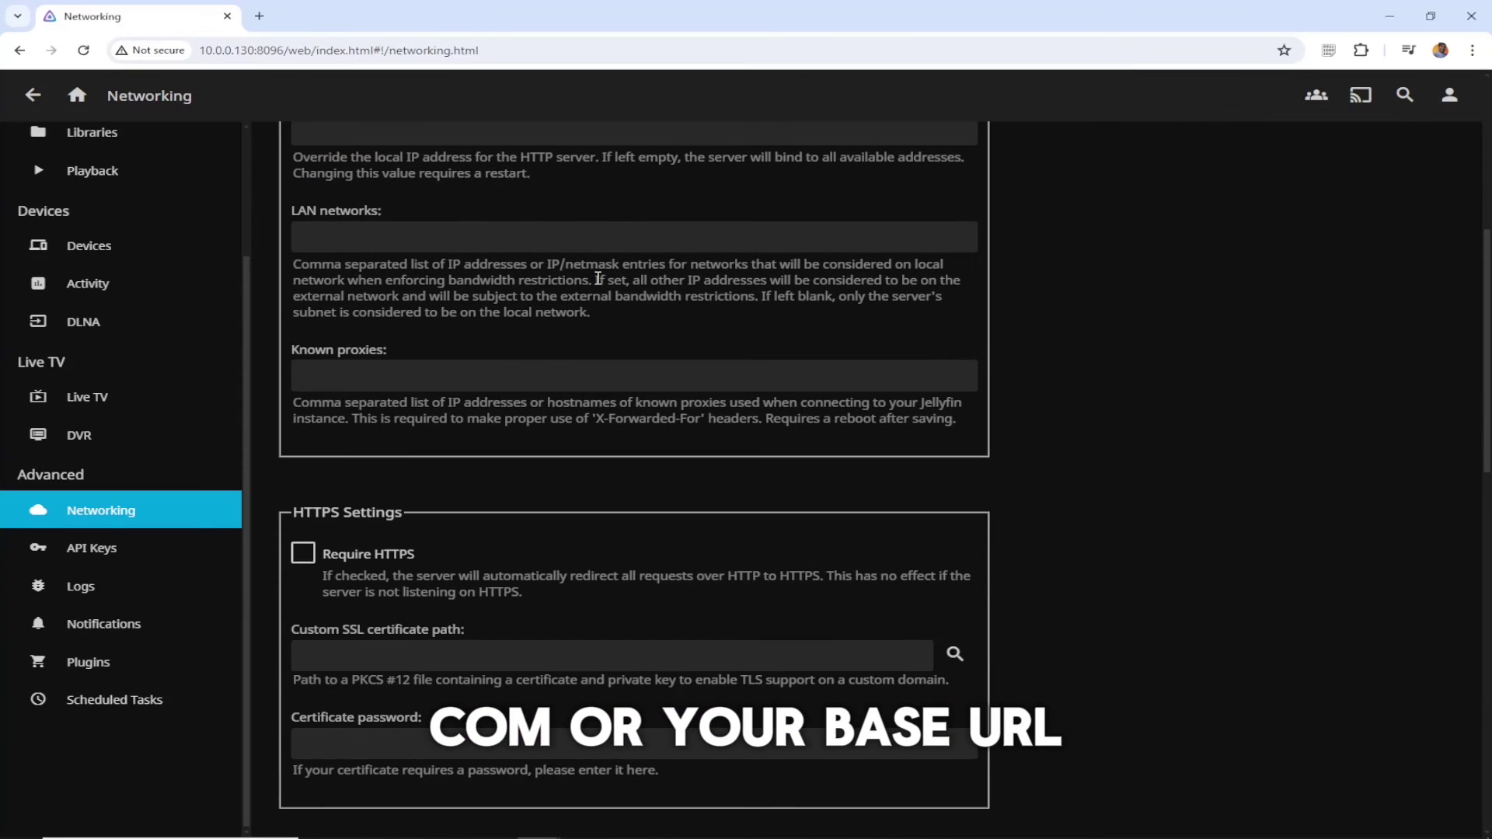
{"action": "scroll", "coordinate": [599, 270], "scroll_direction": "down", "scroll_amount": 9}
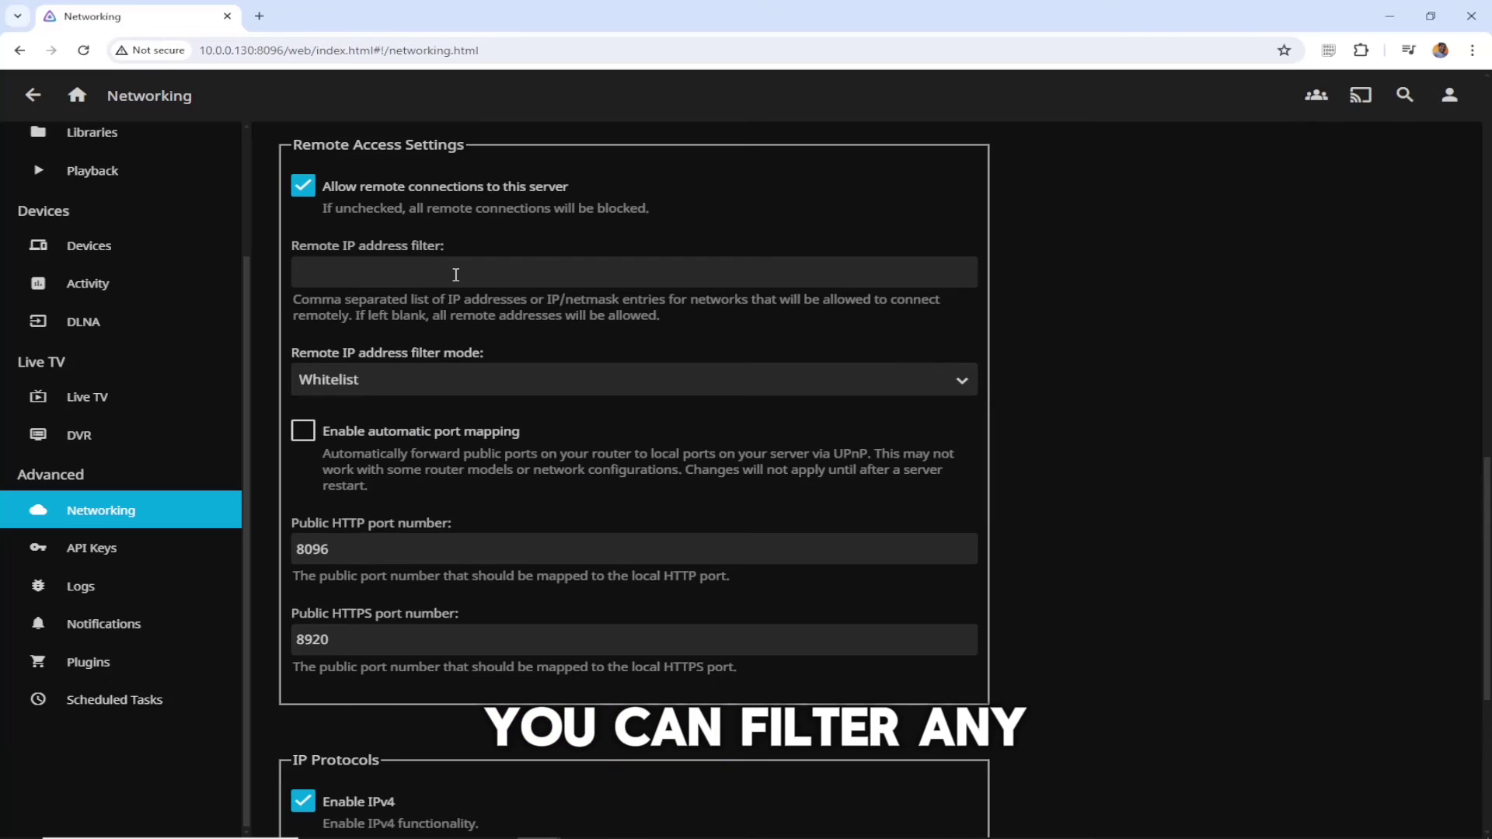
{"action": "scroll", "coordinate": [445, 300], "scroll_direction": "down", "scroll_amount": 2}
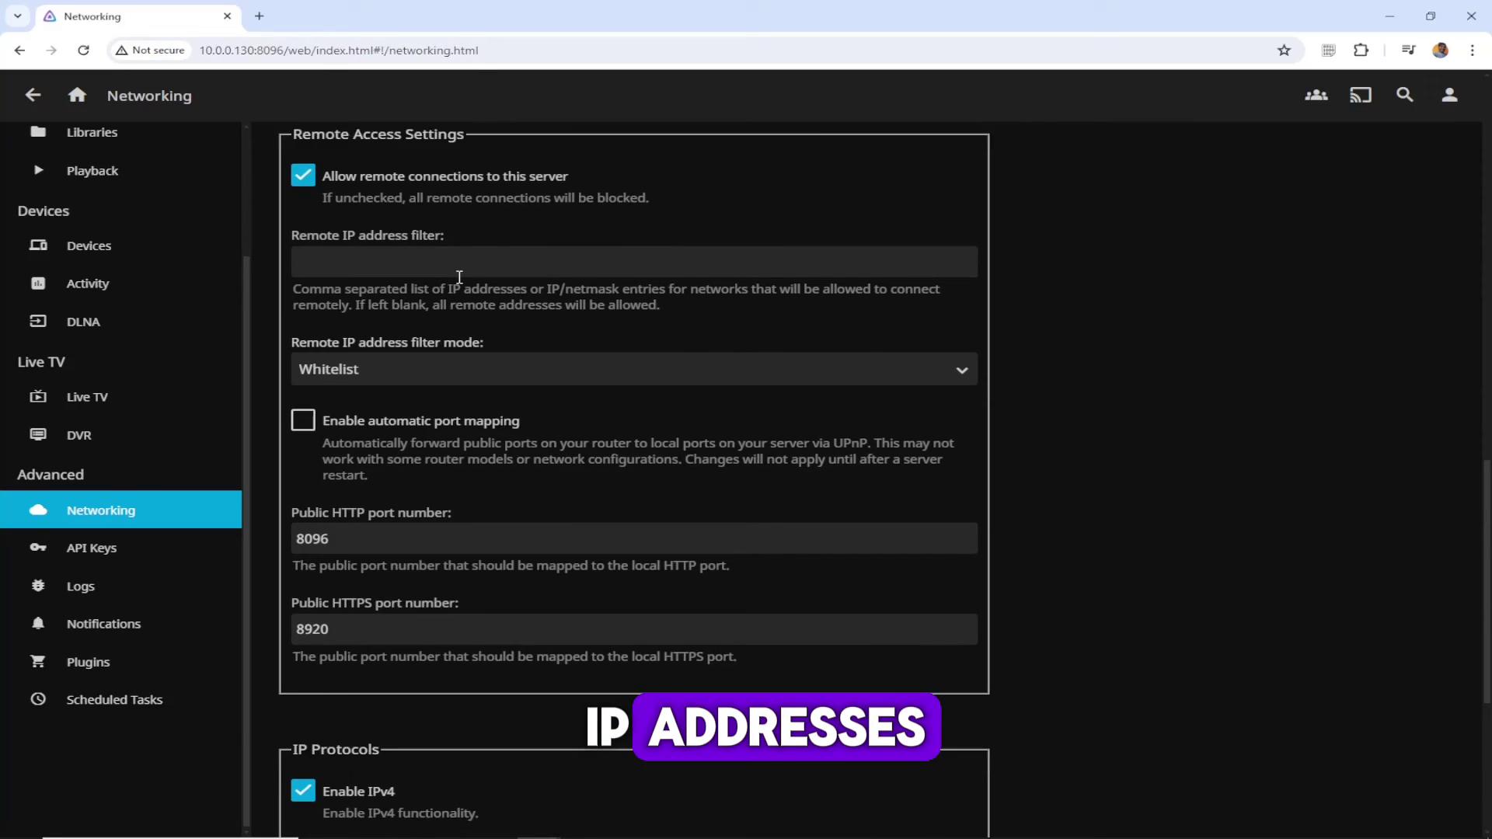
{"action": "scroll", "coordinate": [584, 411], "scroll_direction": "down", "scroll_amount": 3}
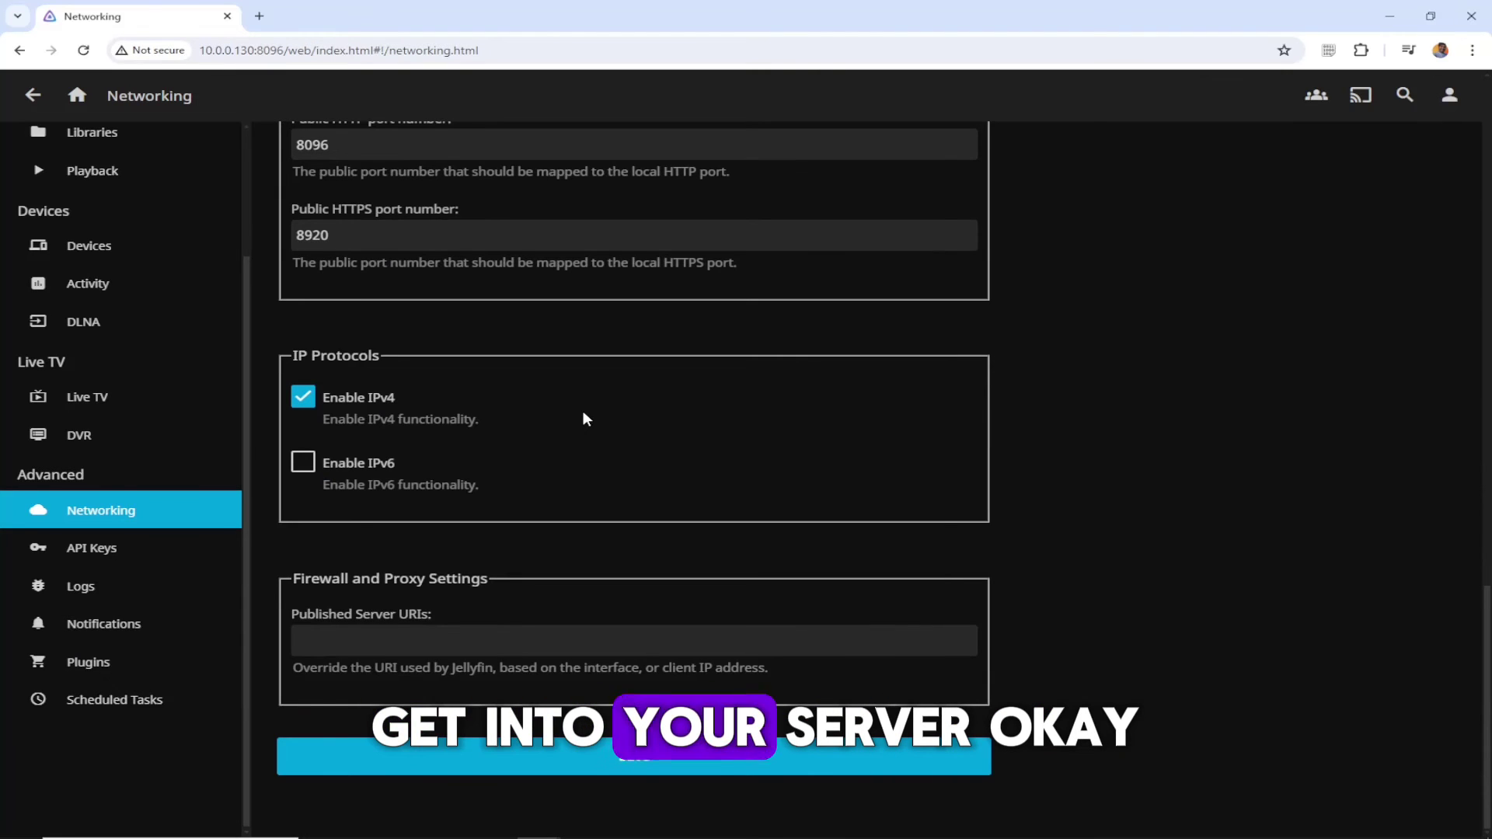
{"action": "left_click", "coordinate": [115, 551]}
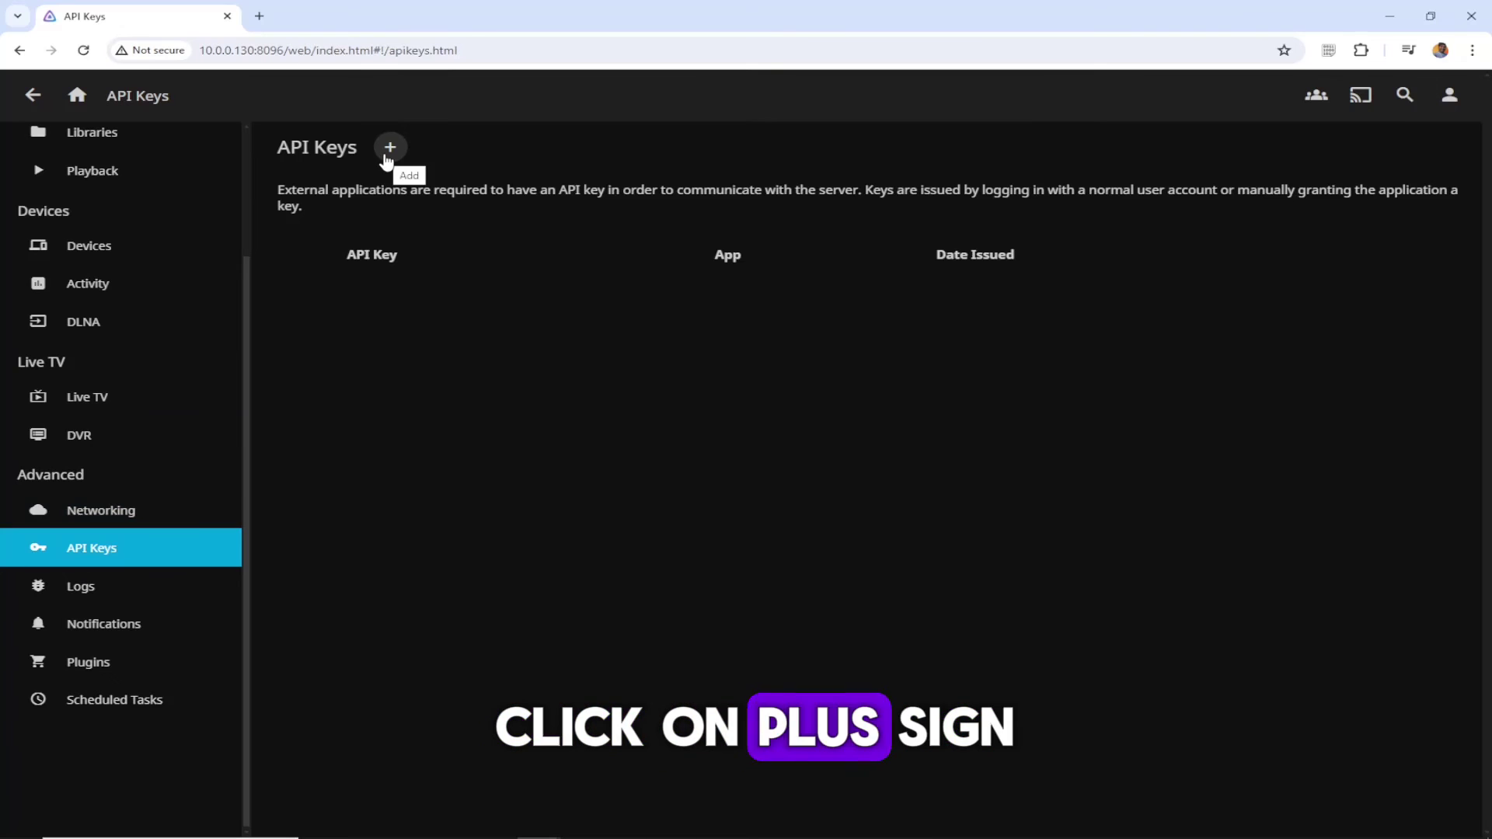
Check the server Logs, then scroll through the Notifications settings for system, plugin and user events.
{"action": "left_click", "coordinate": [94, 595]}
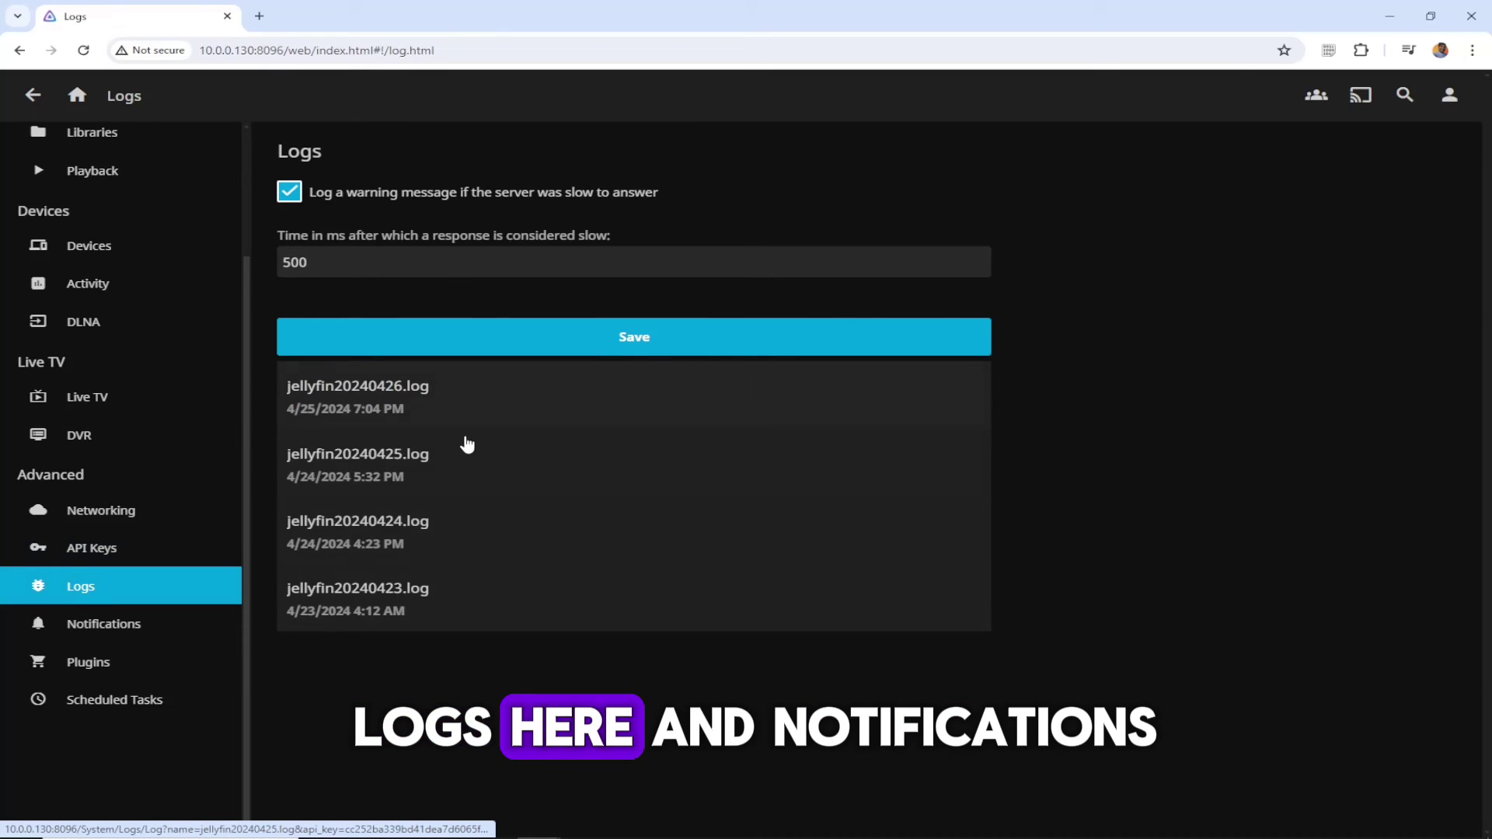
{"action": "left_click", "coordinate": [142, 622]}
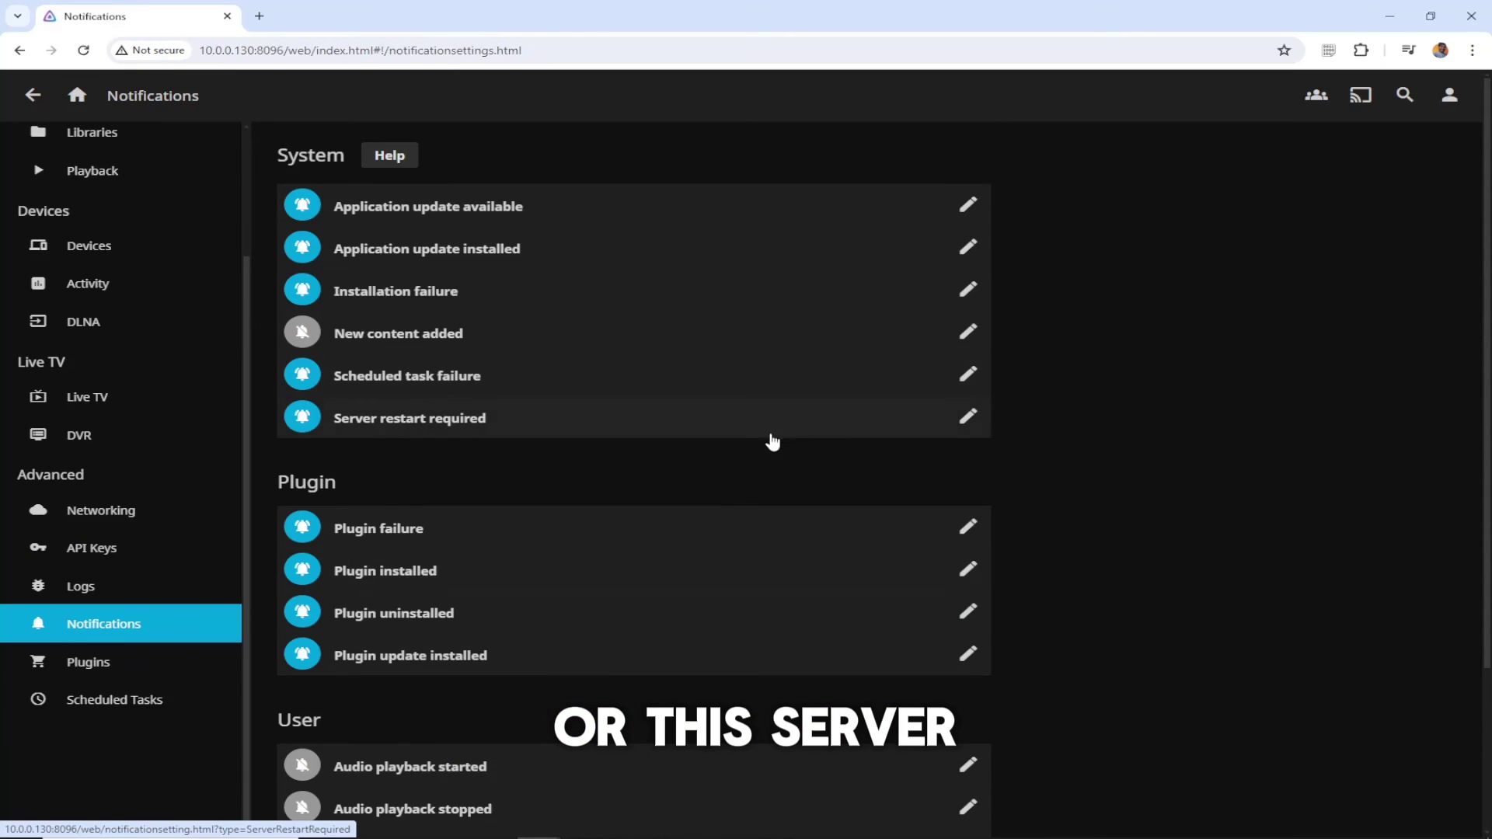
{"action": "scroll", "coordinate": [772, 436], "scroll_direction": "down", "scroll_amount": 3}
{"action": "scroll", "coordinate": [756, 453], "scroll_direction": "up", "scroll_amount": 3}
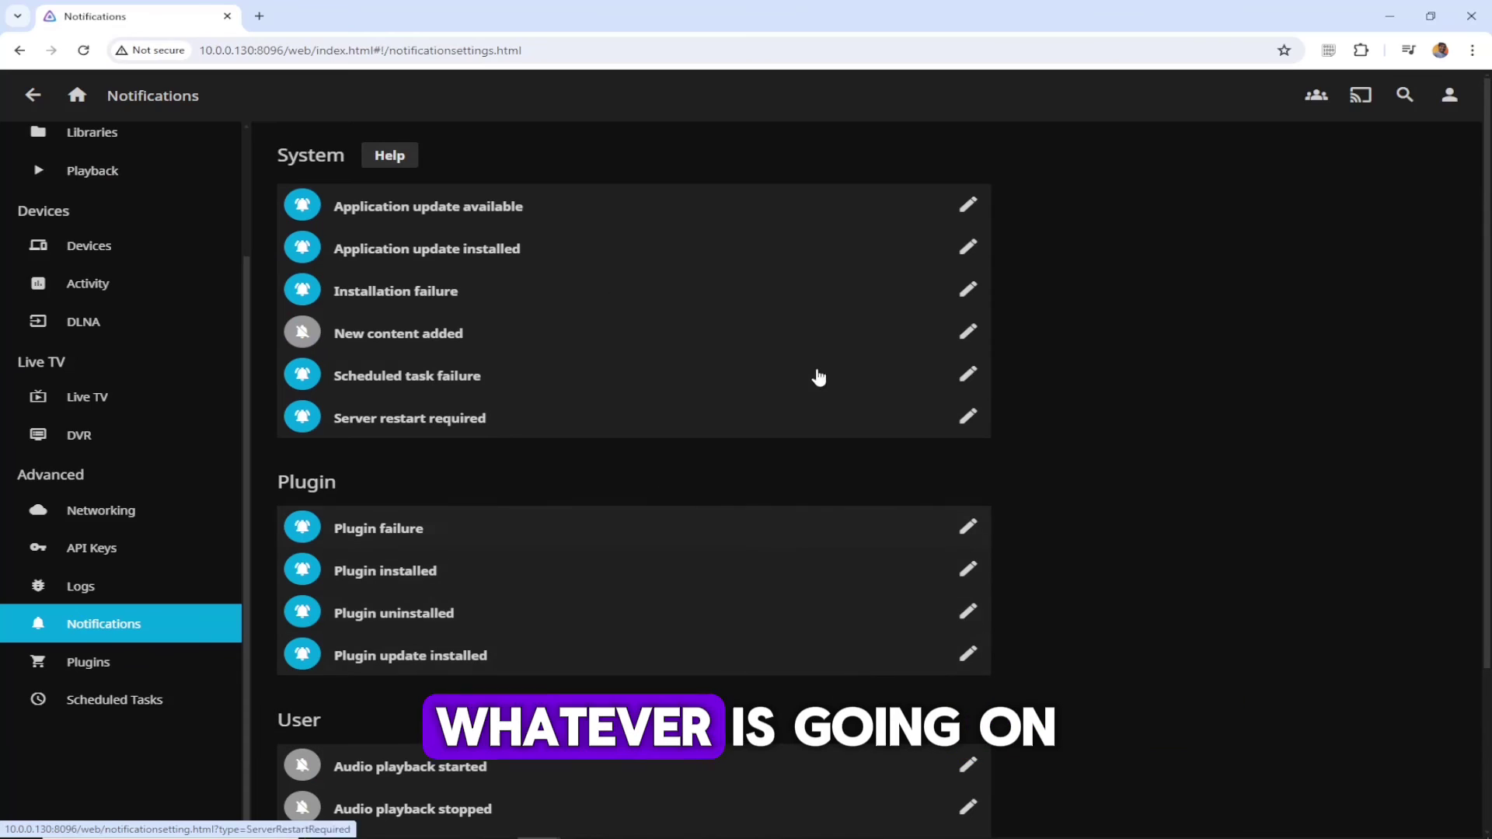
{"action": "scroll", "coordinate": [544, 497], "scroll_direction": "down", "scroll_amount": 2}
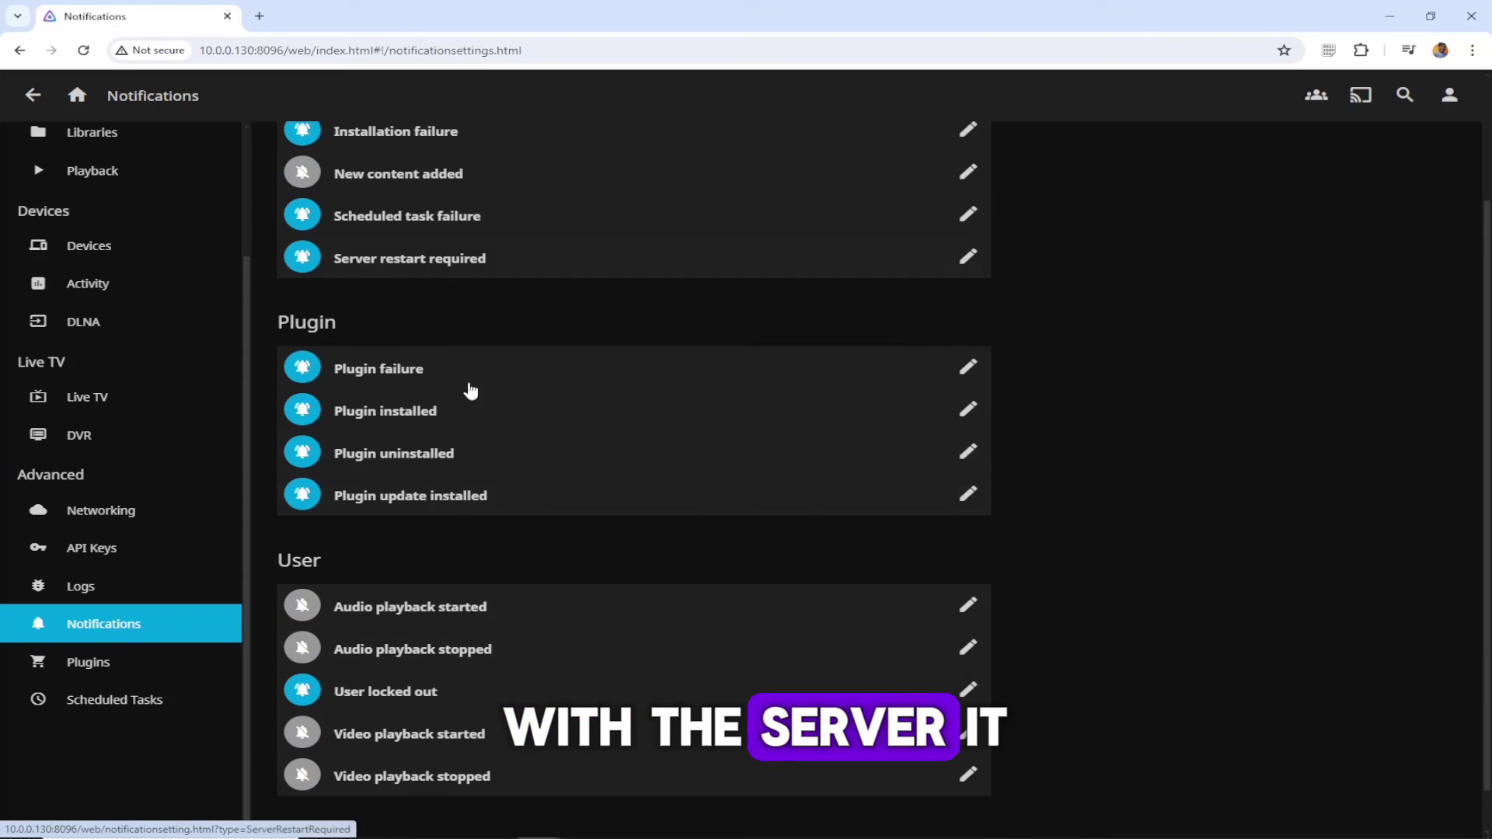
{"action": "scroll", "coordinate": [478, 435], "scroll_direction": "down", "scroll_amount": 1}
Review installed plugins and the Jellyfin Stable repository, then browse the catalog from LDAP Authentication to Trakt.
{"action": "left_click", "coordinate": [116, 678]}
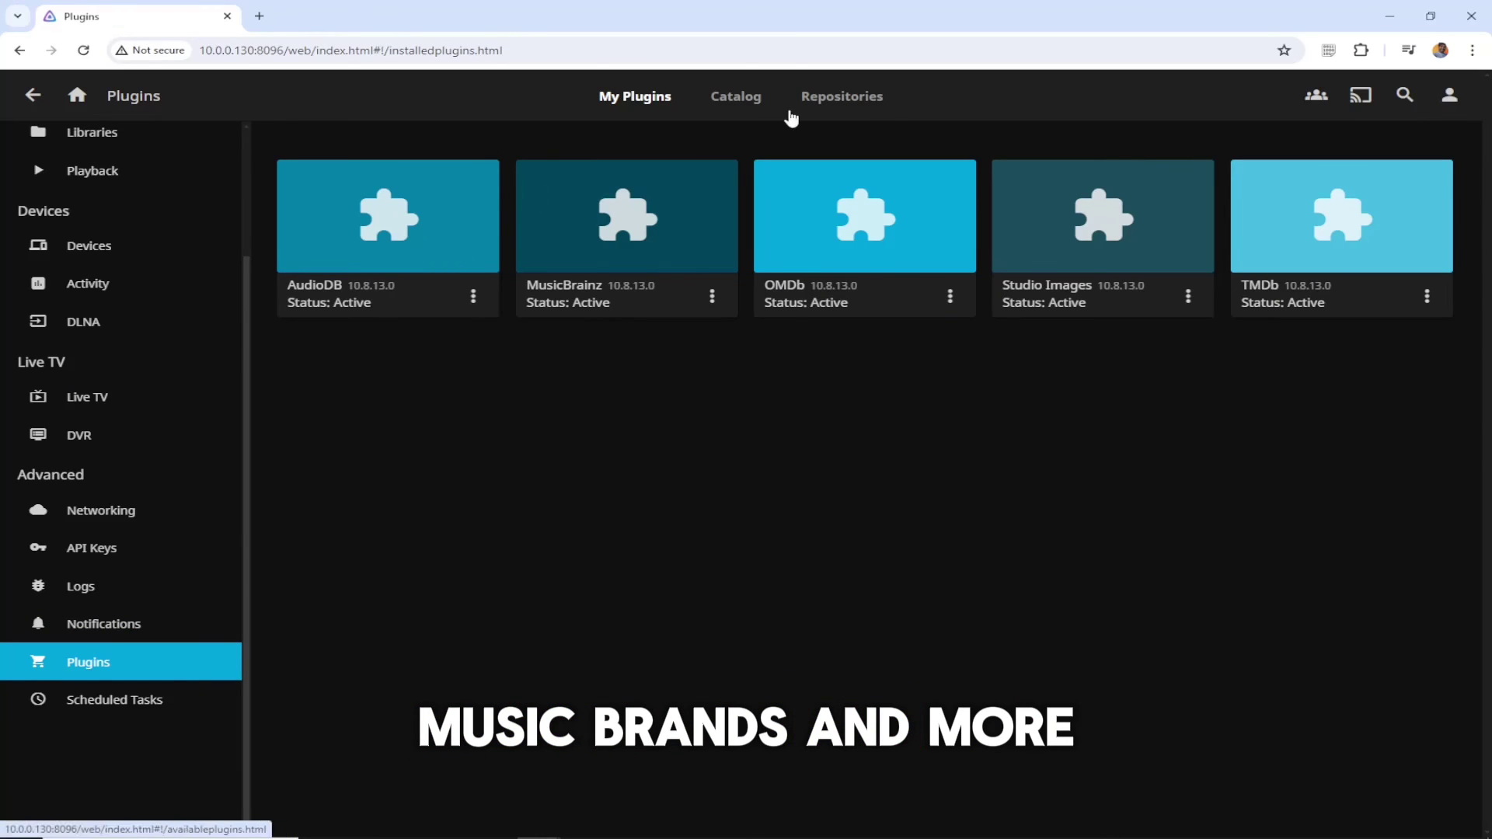
{"action": "left_click", "coordinate": [854, 106]}
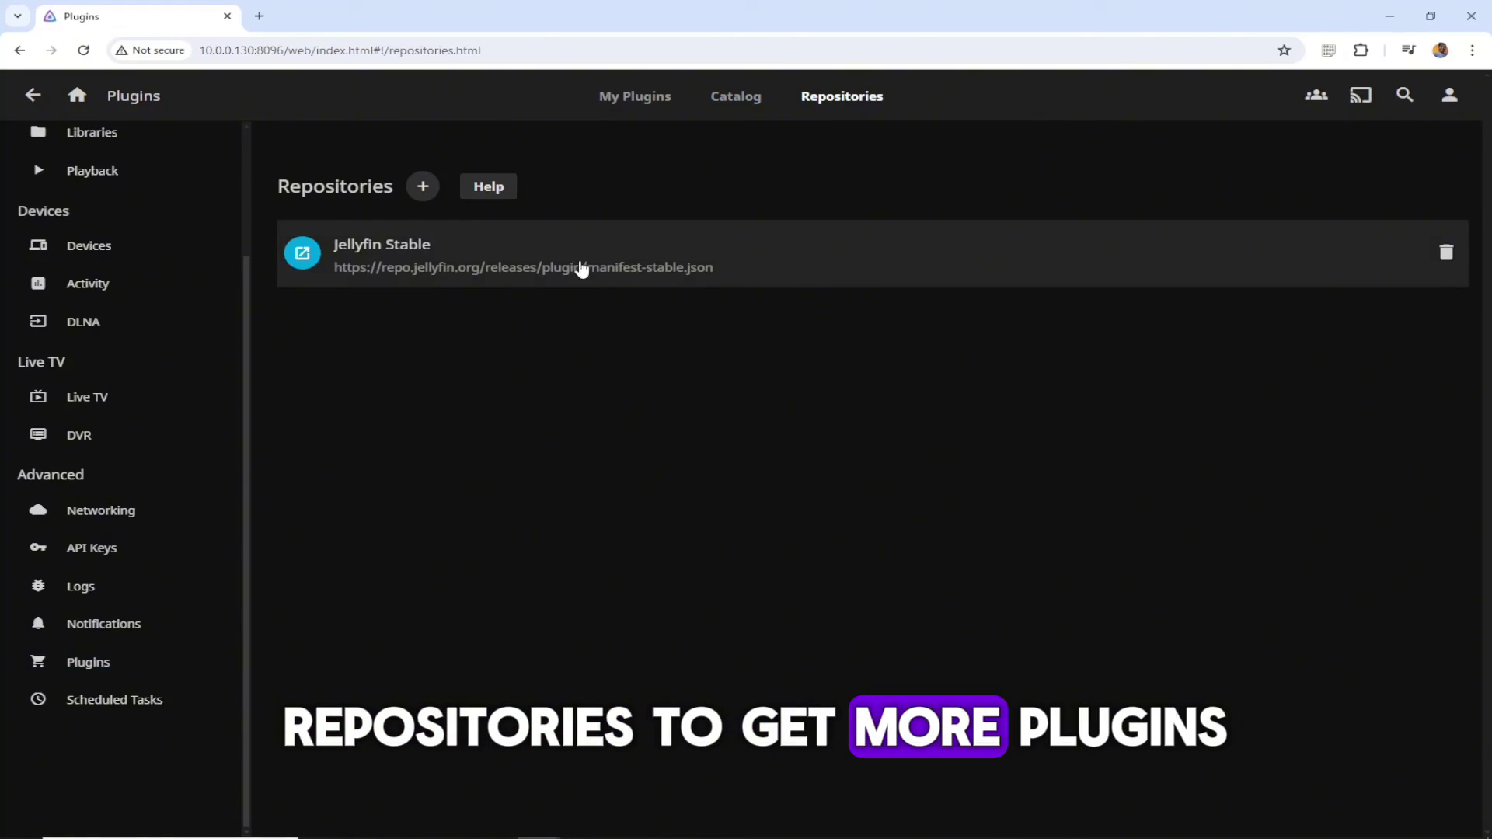
{"action": "left_click", "coordinate": [729, 109]}
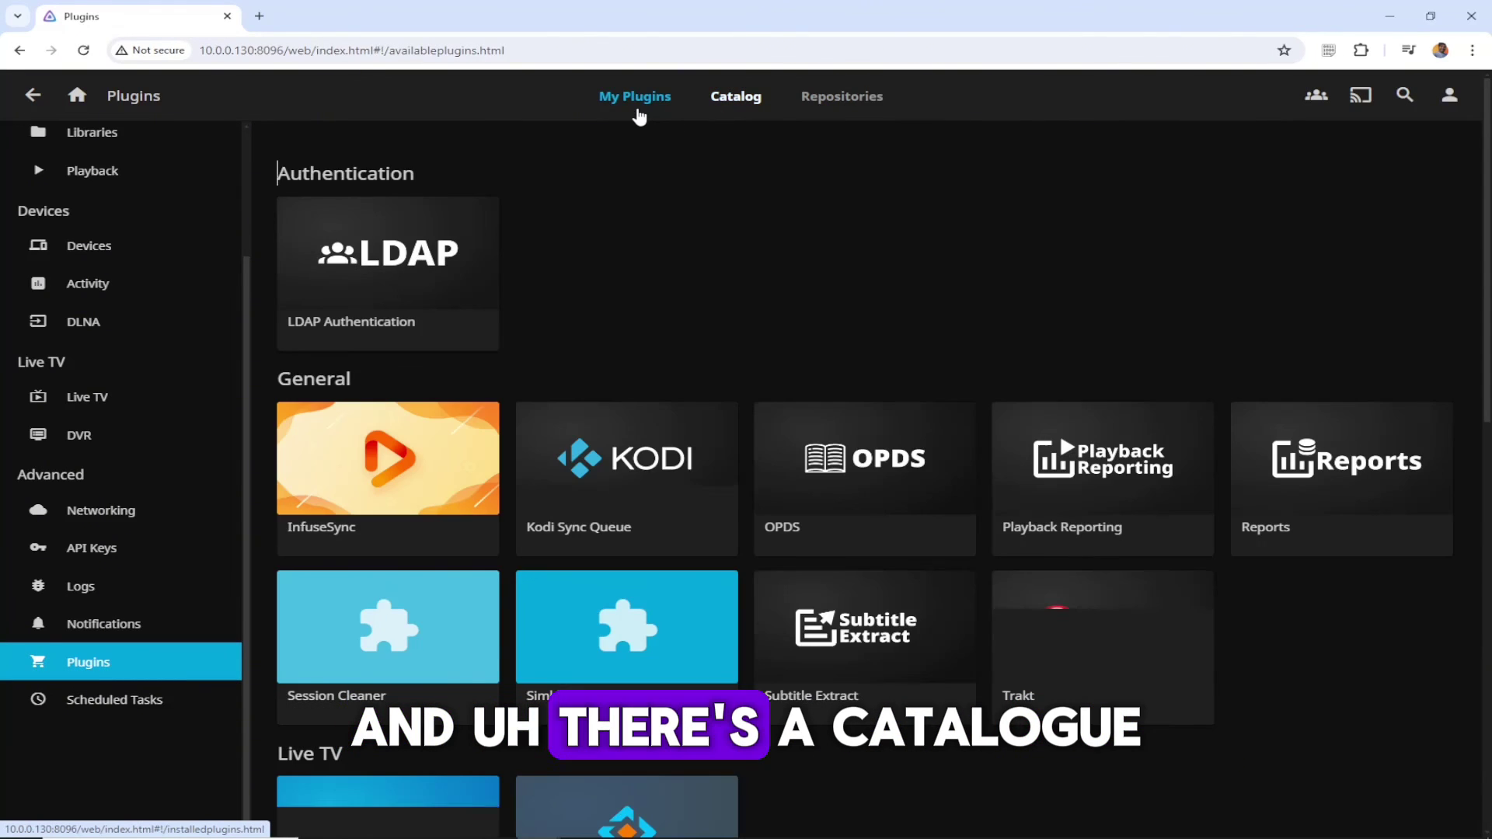
{"action": "scroll", "coordinate": [667, 299], "scroll_direction": "down", "scroll_amount": 5}
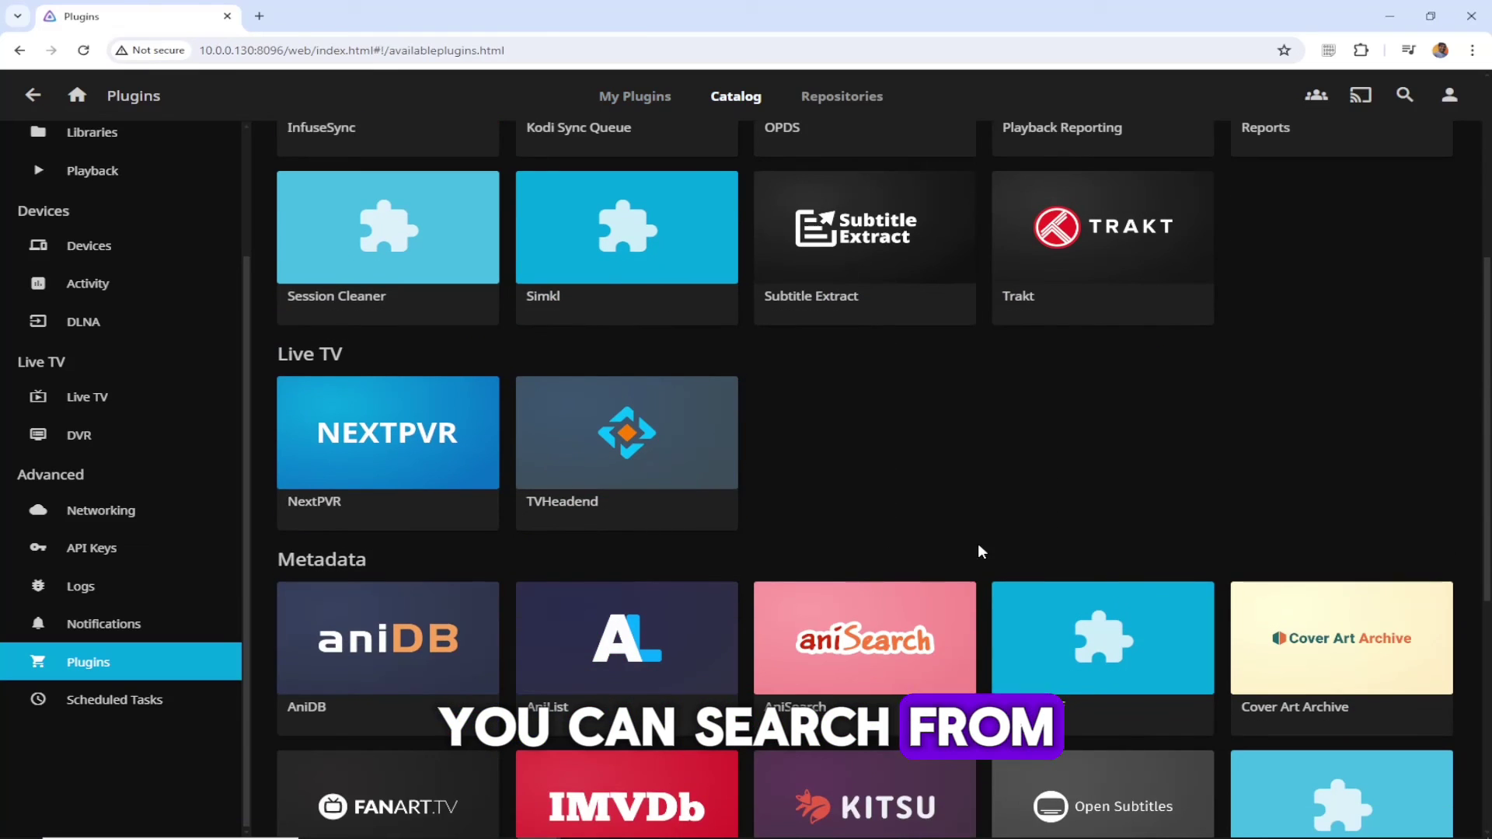
{"action": "scroll", "coordinate": [870, 463], "scroll_direction": "down", "scroll_amount": 3}
{"action": "scroll", "coordinate": [862, 465], "scroll_direction": "up", "scroll_amount": 4}
{"action": "scroll", "coordinate": [859, 465], "scroll_direction": "up", "scroll_amount": 4}
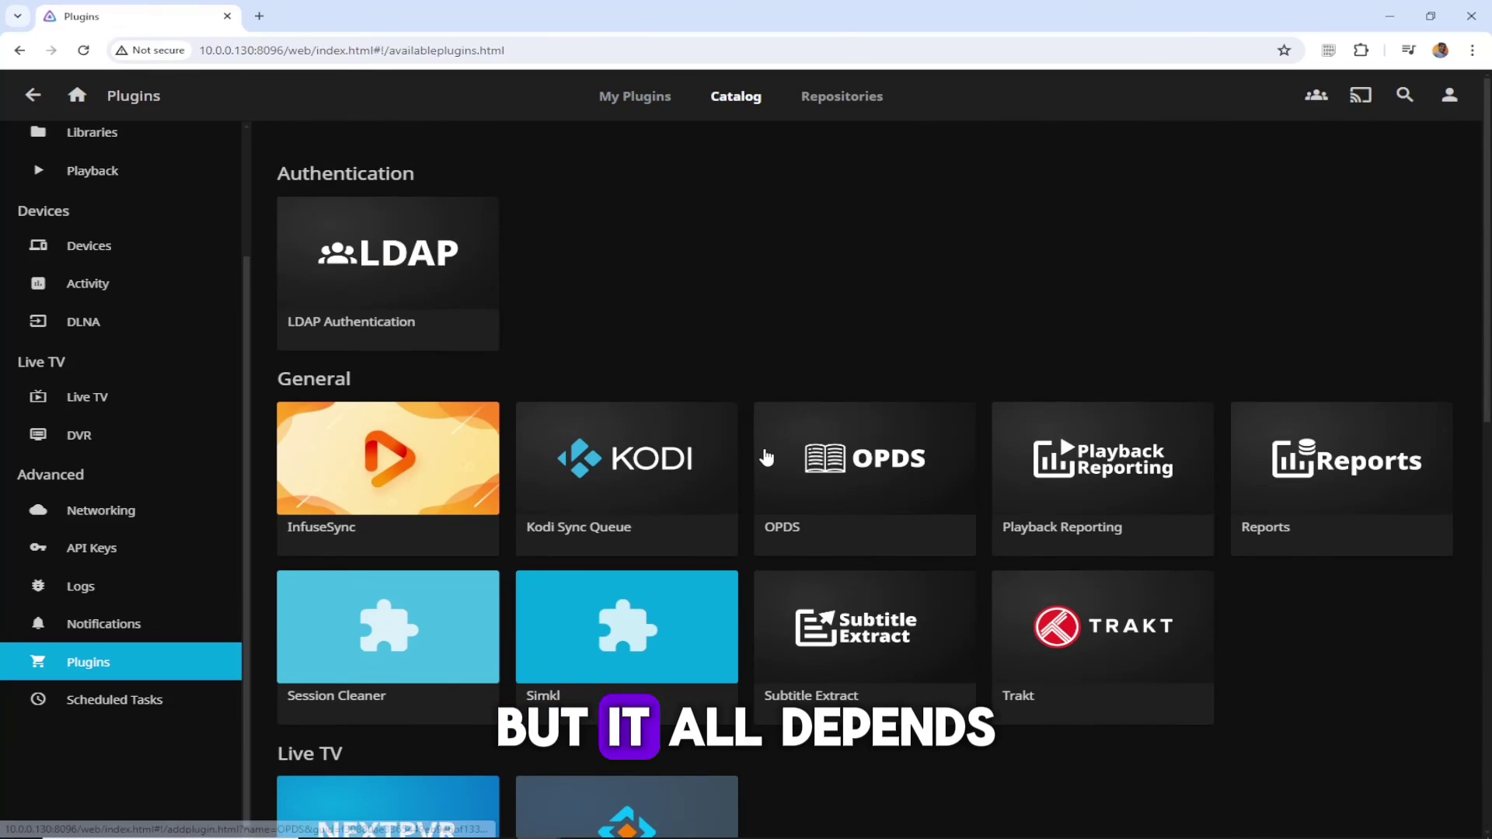
{"action": "scroll", "coordinate": [765, 457], "scroll_direction": "down", "scroll_amount": 6}
{"action": "scroll", "coordinate": [746, 458], "scroll_direction": "down", "scroll_amount": 5}
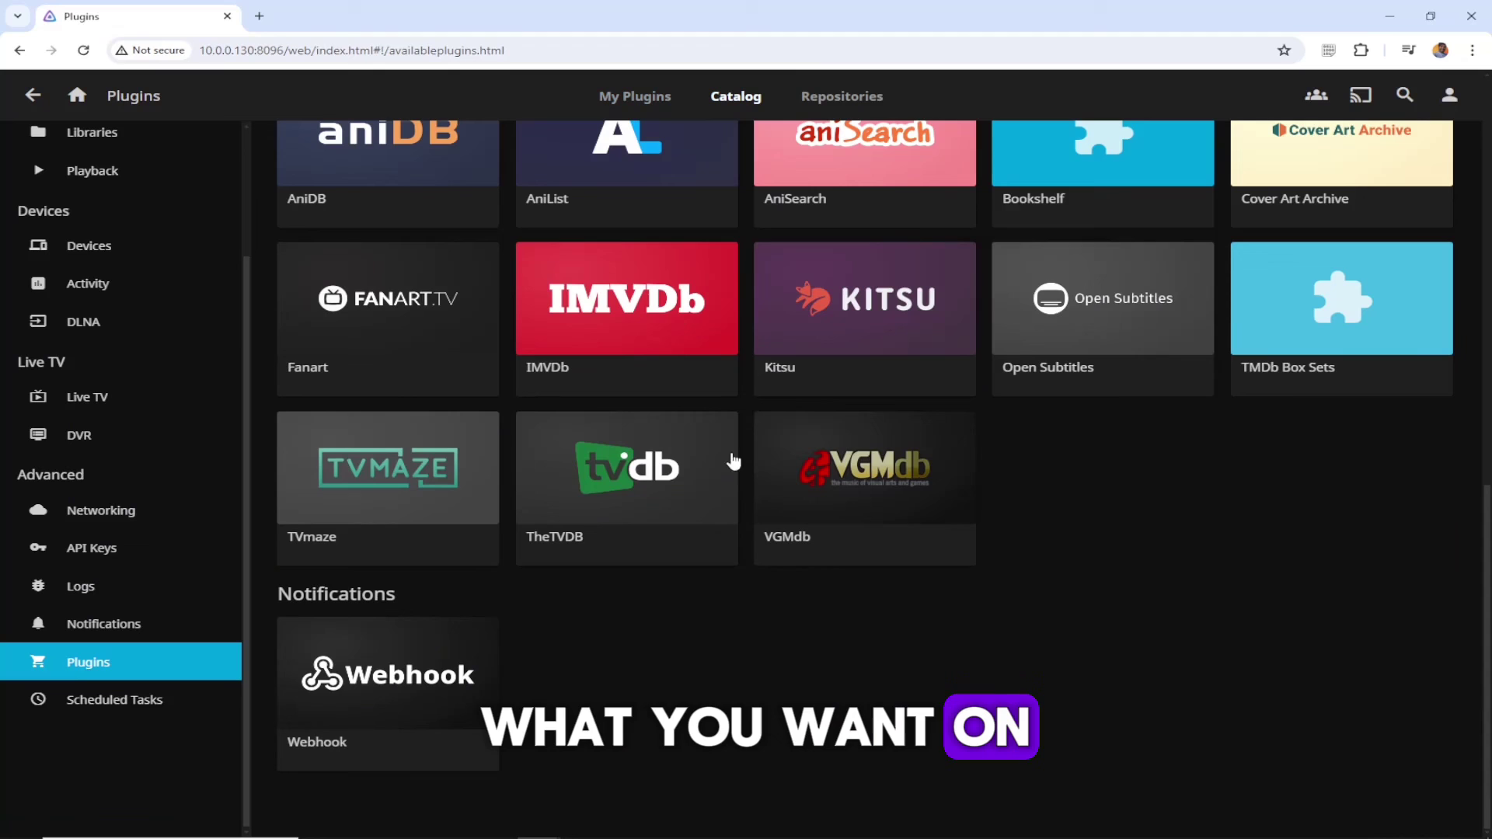
{"action": "scroll", "coordinate": [731, 459], "scroll_direction": "up", "scroll_amount": 7}
{"action": "scroll", "coordinate": [299, 359], "scroll_direction": "up", "scroll_amount": 4}
{"action": "scroll", "coordinate": [175, 250], "scroll_direction": "up", "scroll_amount": 2}
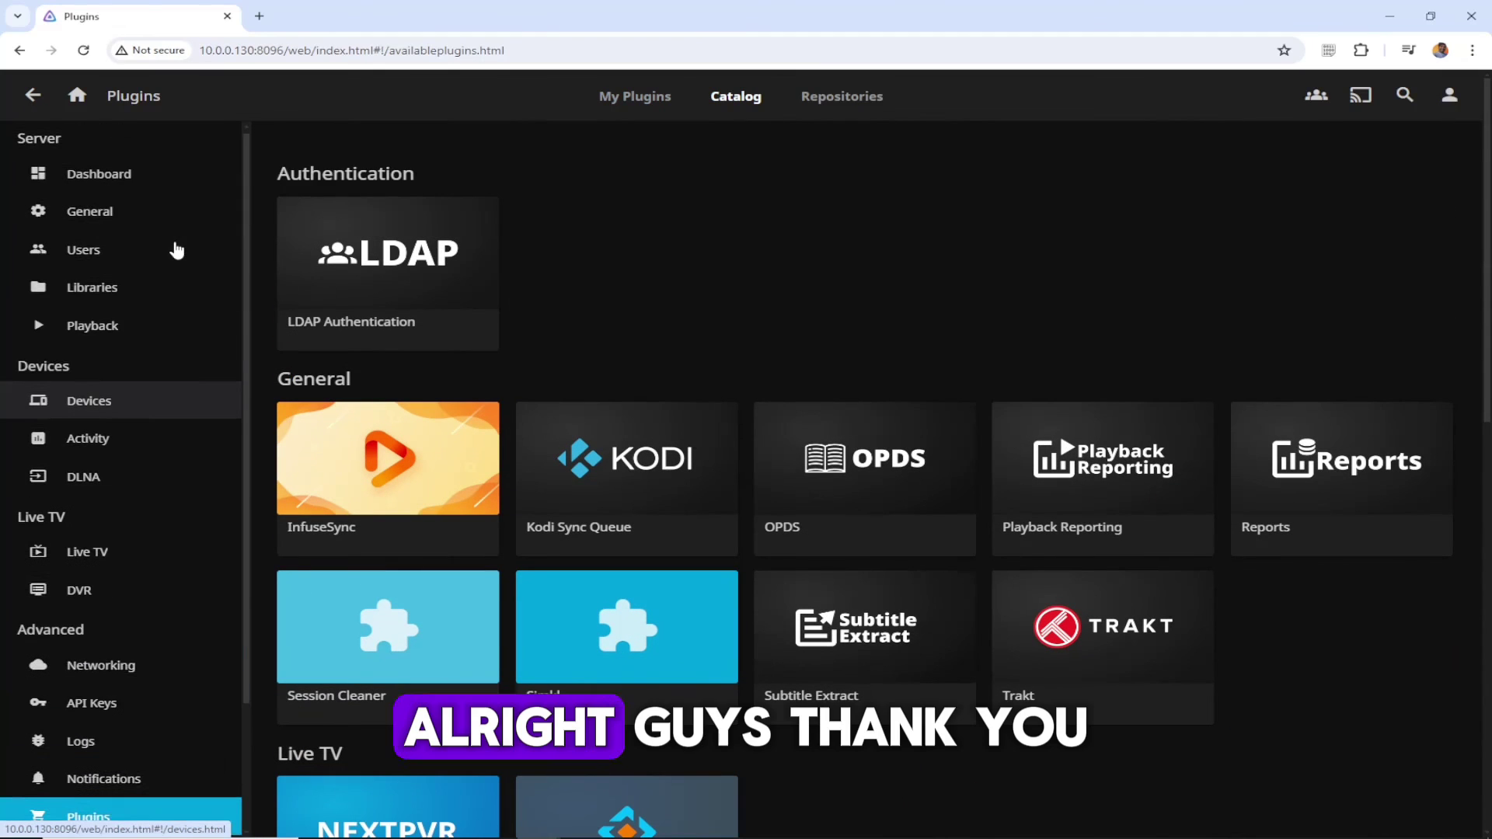